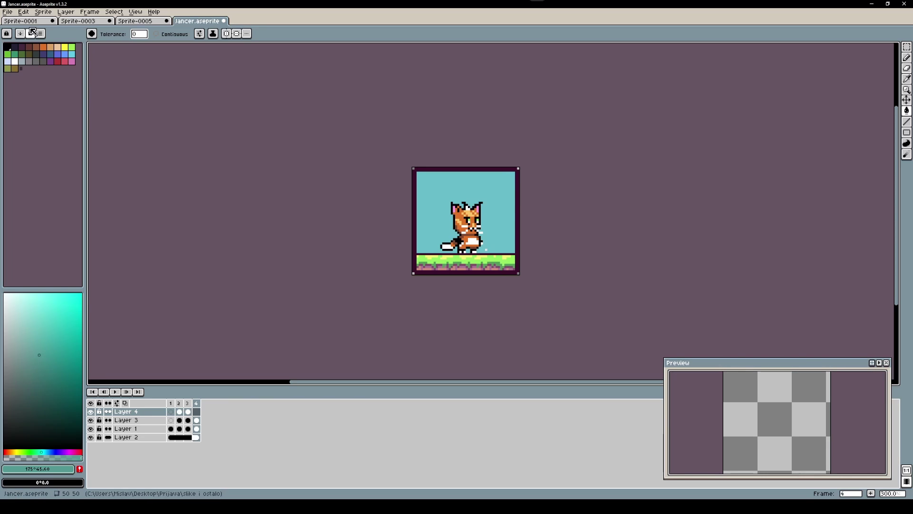
Step: Set Aseprite's Theme Mode to Dark in Preferences and confirm with OK
left_click(26, 13)
left_click(41, 232)
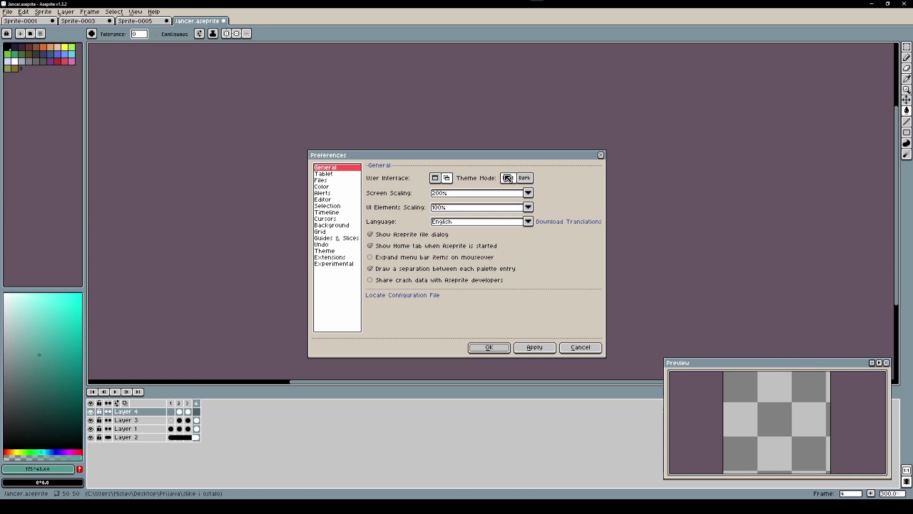
left_click(529, 180)
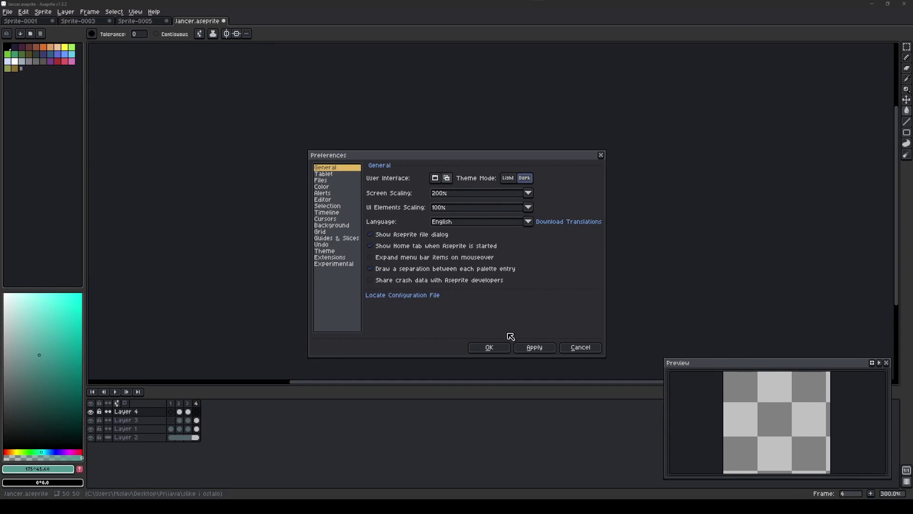
left_click(497, 347)
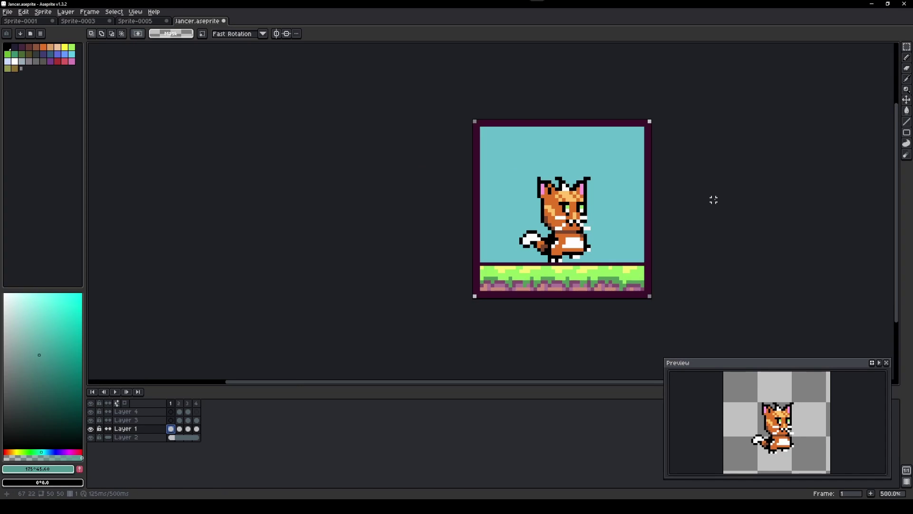
Step: Resize the cat sprite on frame 1 with the transform handles, then undo the change
scroll(713, 200, "up", 2)
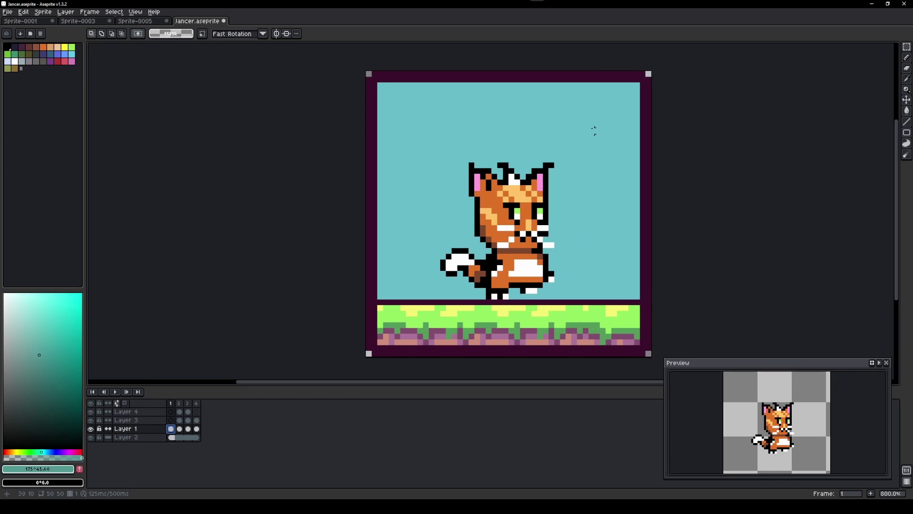
key("ctrl+t")
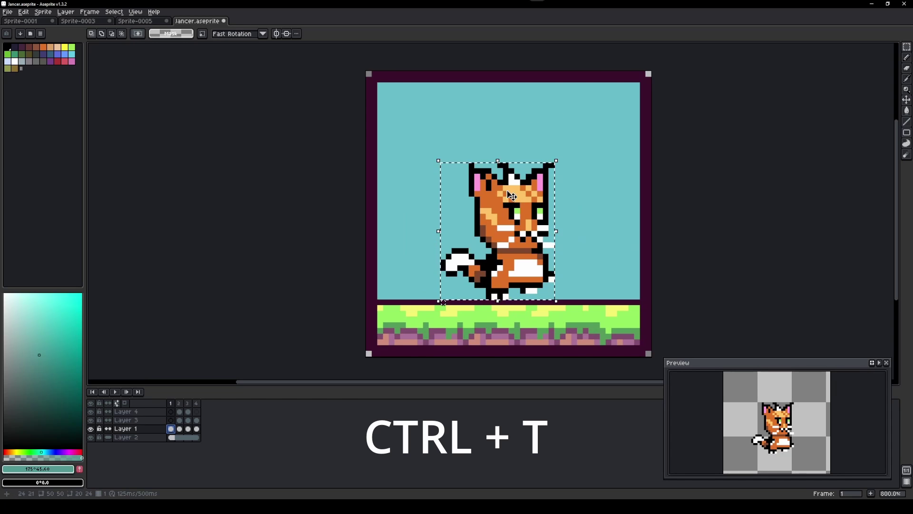
left_click_drag(560, 158, 583, 220)
key("ctrl+z")
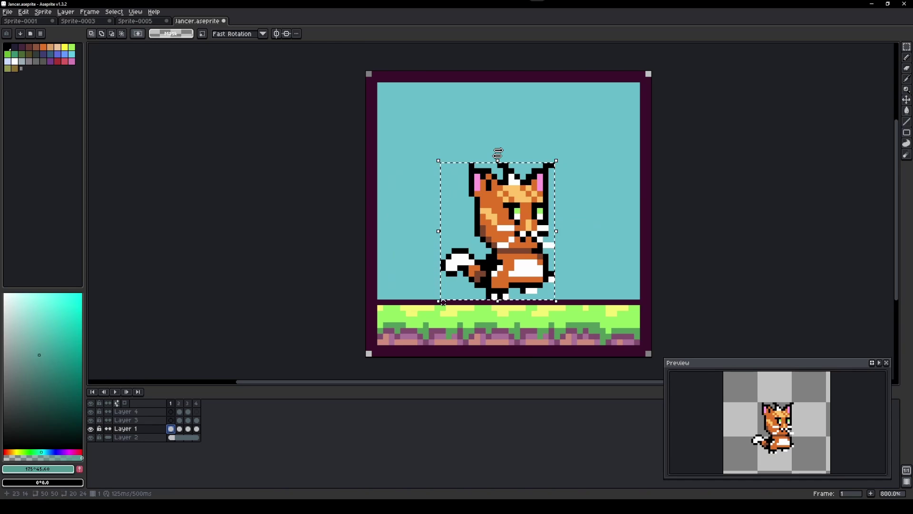
Step: Skew the cat sideways twice, undoing and cancelling so it stays upright
left_click_drag(498, 153, 599, 157)
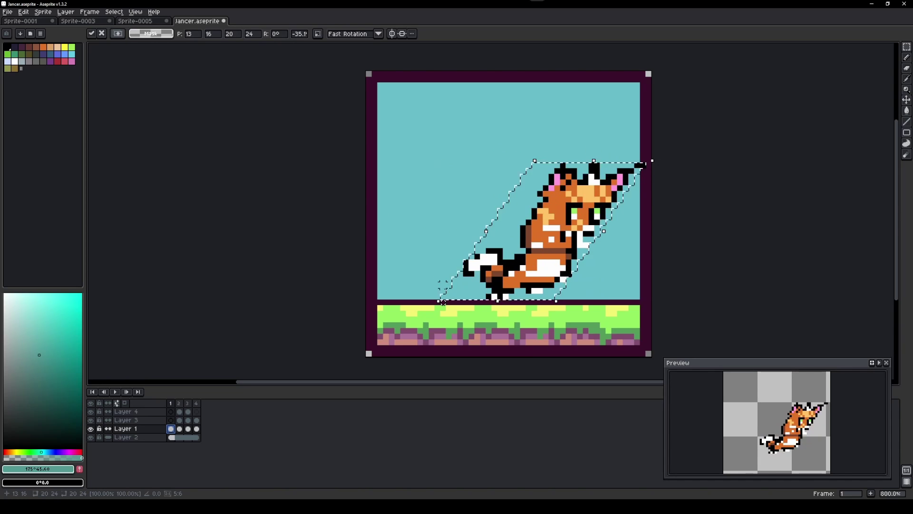
key("ctrl+z")
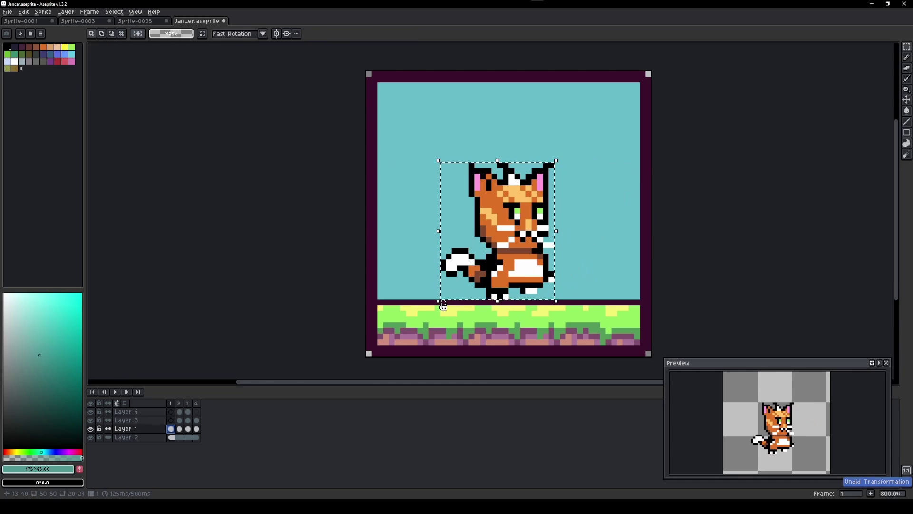
left_click(495, 308)
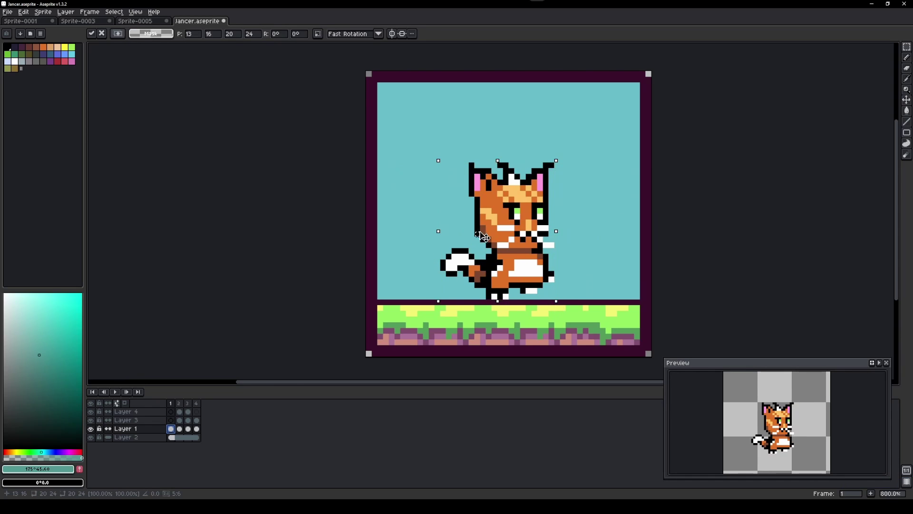
left_click_drag(496, 158, 452, 159)
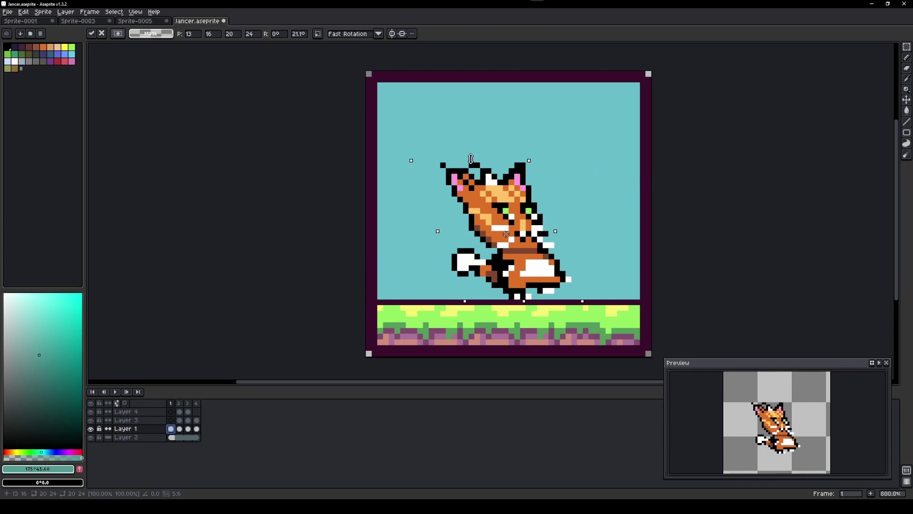
key("Escape")
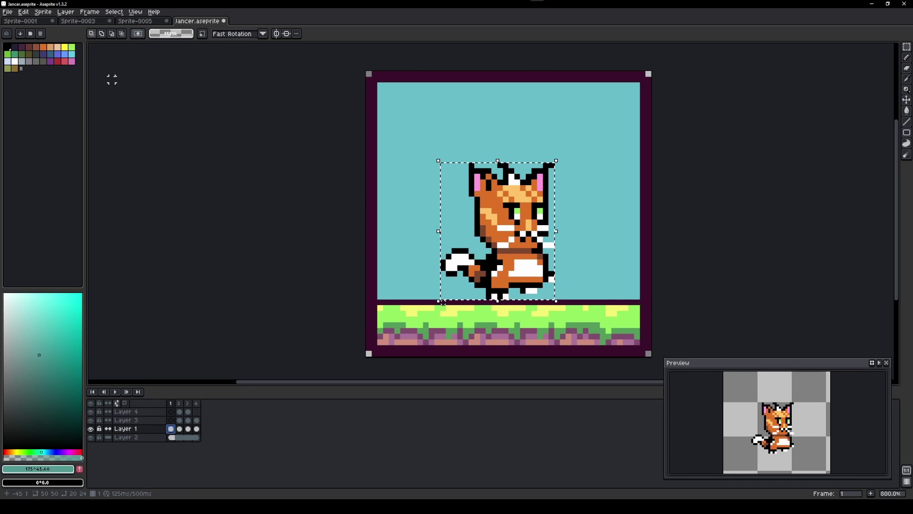
Step: Try a 90° rotation and an X position of 20 on the cat, undoing each
left_click(437, 159)
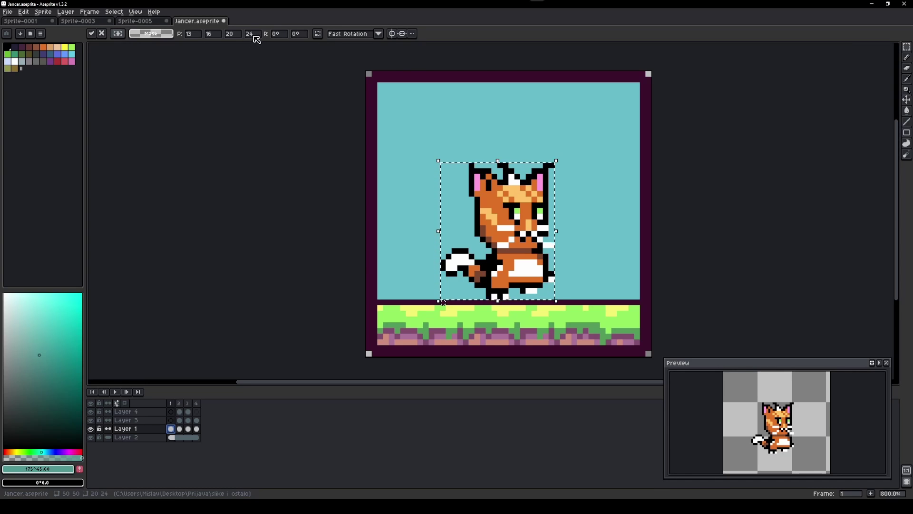
left_click(278, 35)
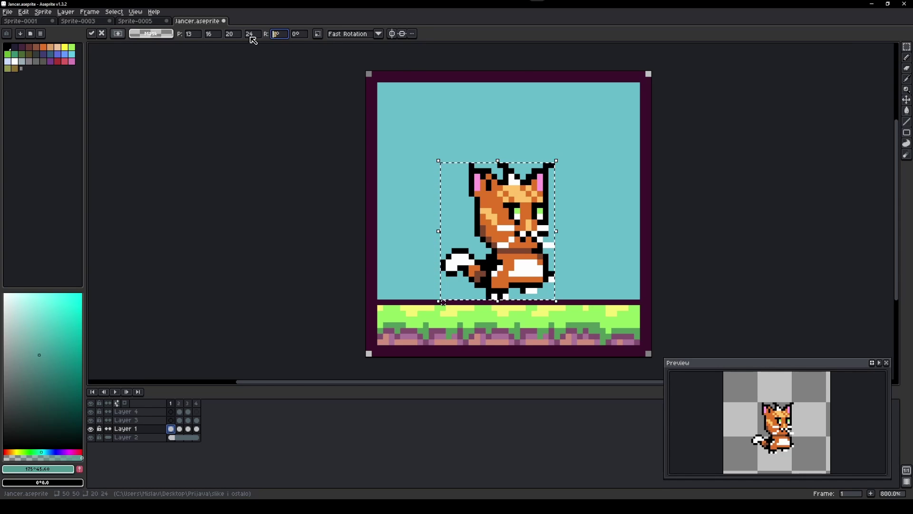
type("90")
key("Return")
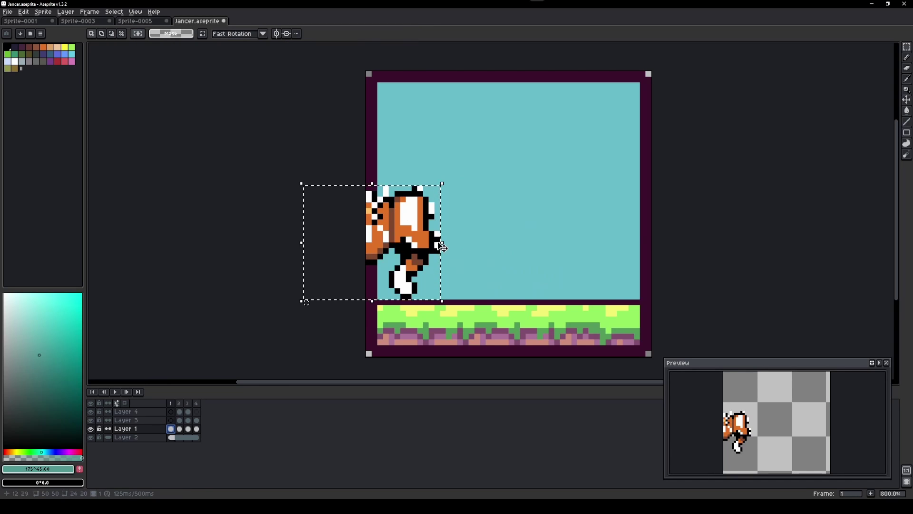
key("ctrl+z")
left_click(436, 160)
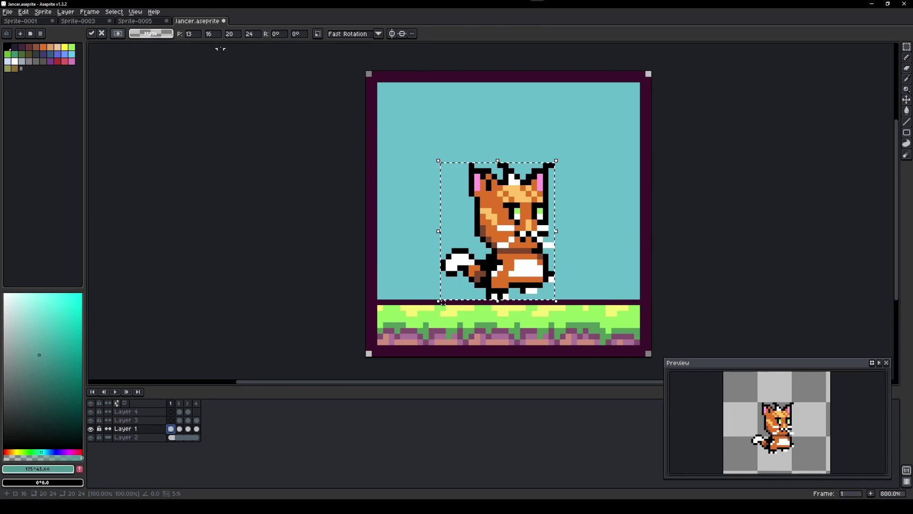
left_click(192, 33)
type("20")
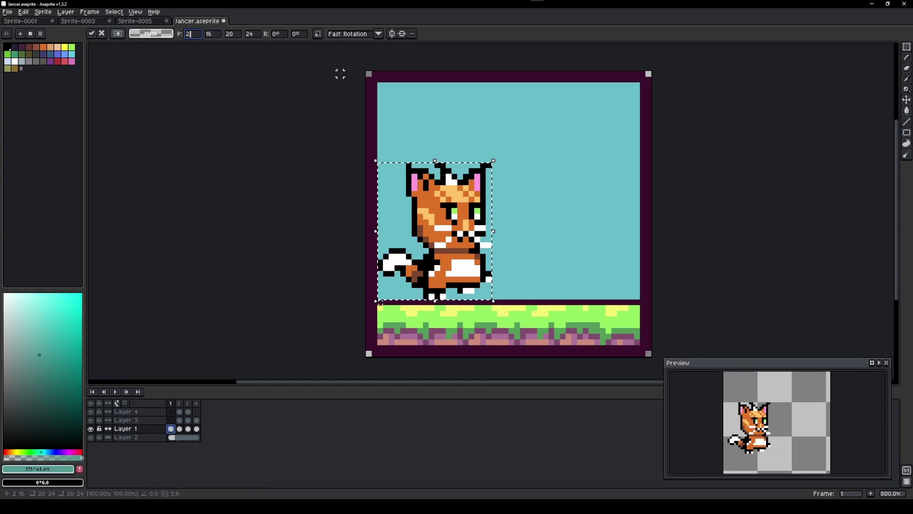
key("Return")
key("ctrl+z")
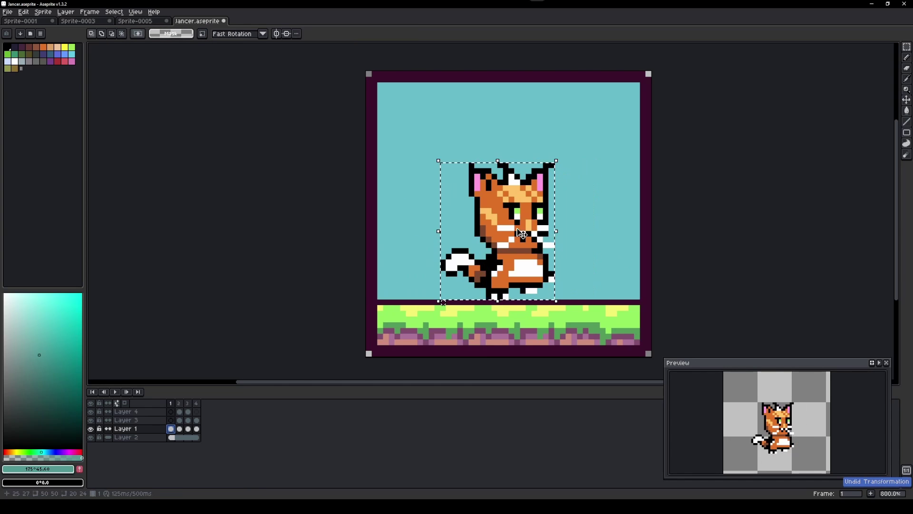
Step: Set the cat's height to 36 in the transform toolbar and commit it
left_click(434, 158)
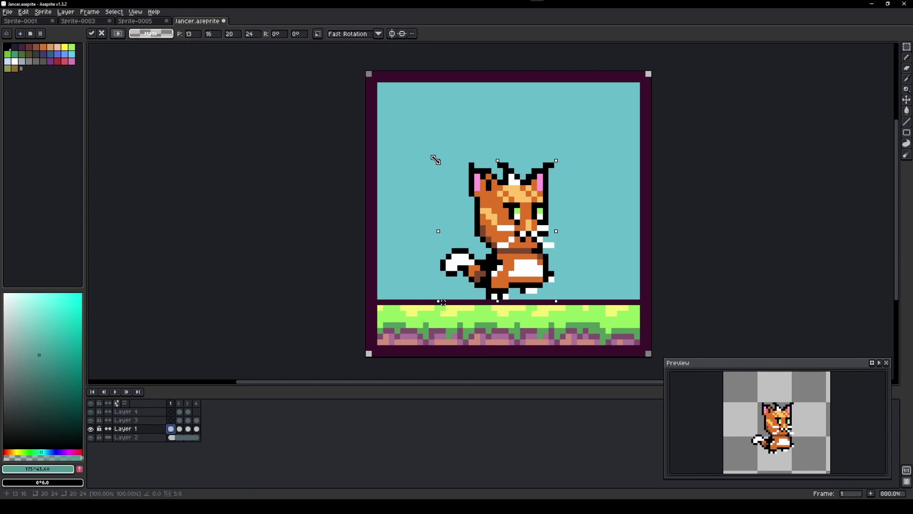
double_click(256, 36)
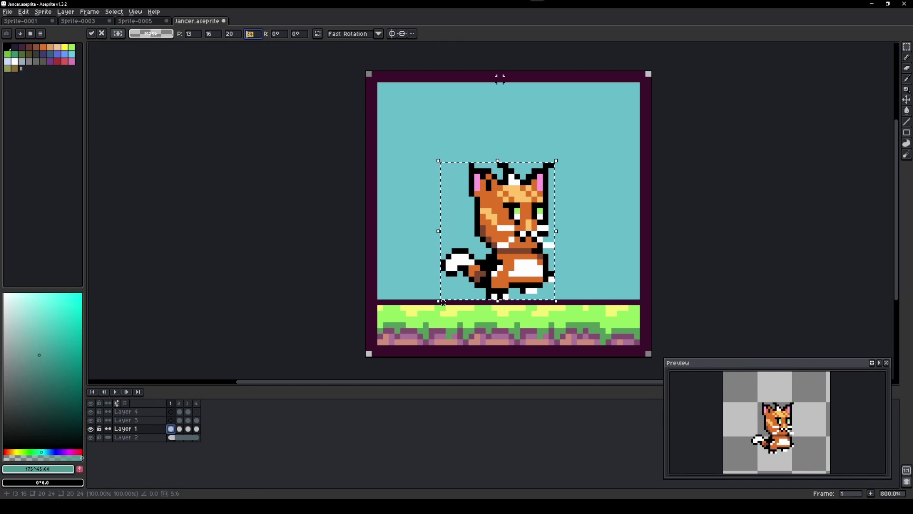
type("36")
key("Return")
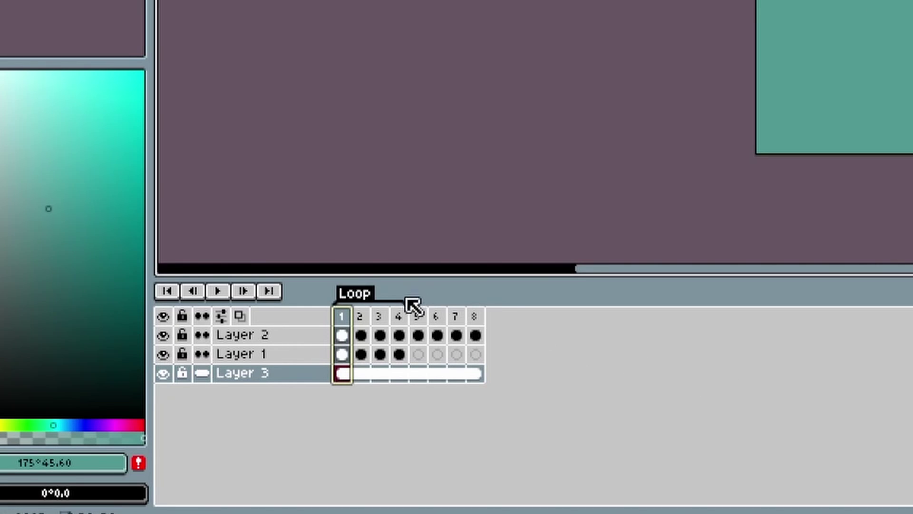
mouse_move(403, 298)
left_mouse_down()
mouse_move(467, 302)
mouse_move(412, 304)
left_mouse_up()
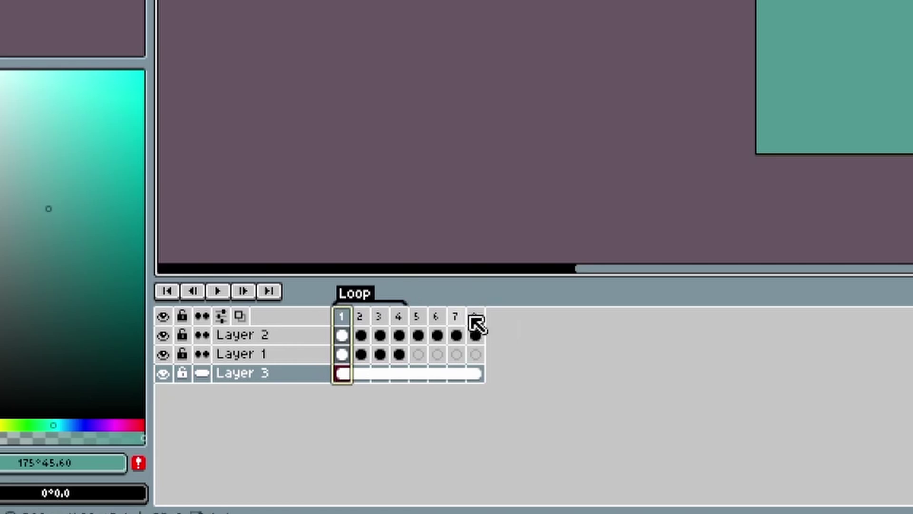
double_click(362, 298)
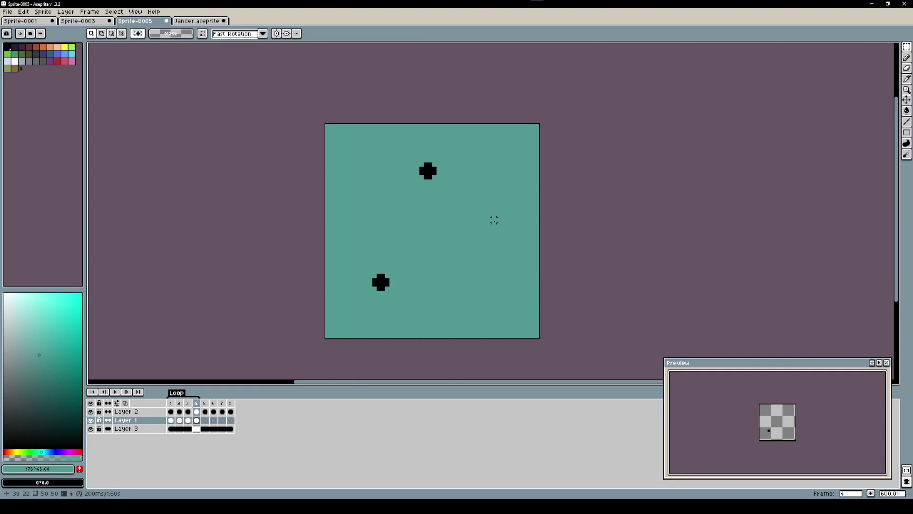
Step: Inspect the Loop tag's properties without changes, then select Layer 2 and Layer 1 cels
double_click(176, 392)
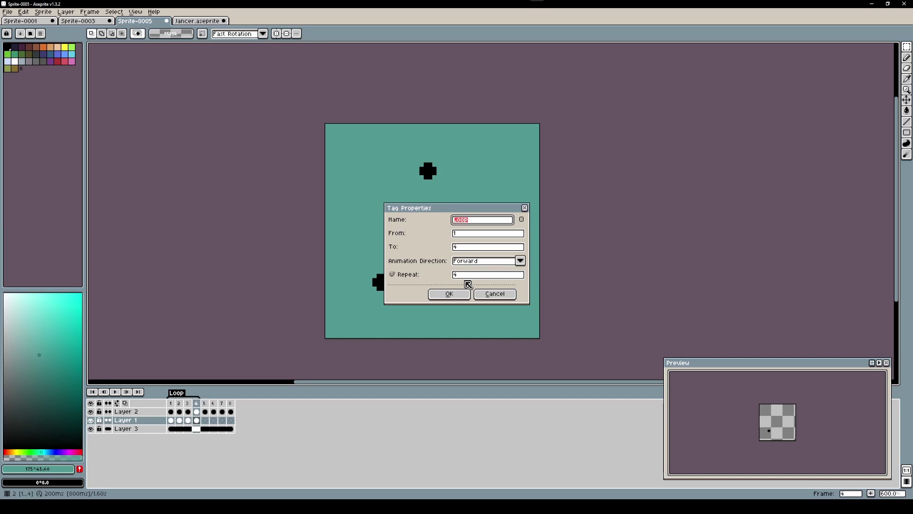
left_click(496, 295)
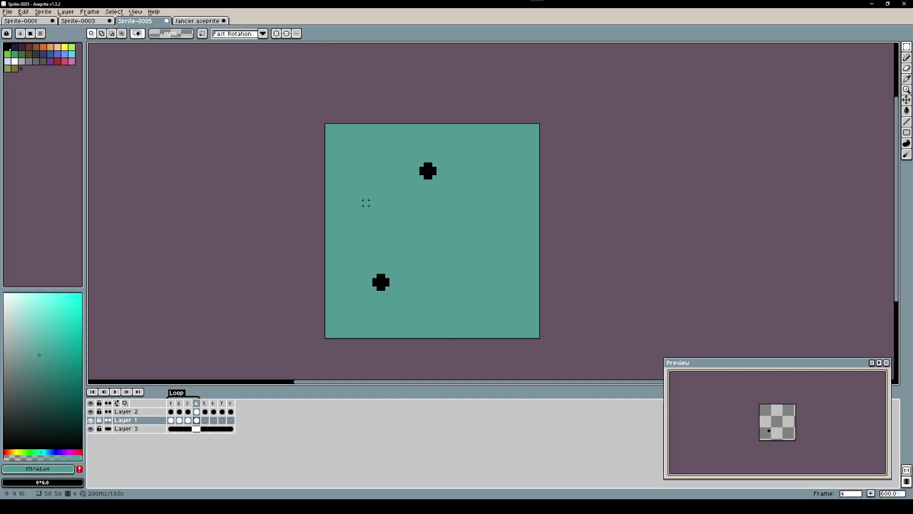
scroll(366, 203, "up", 1)
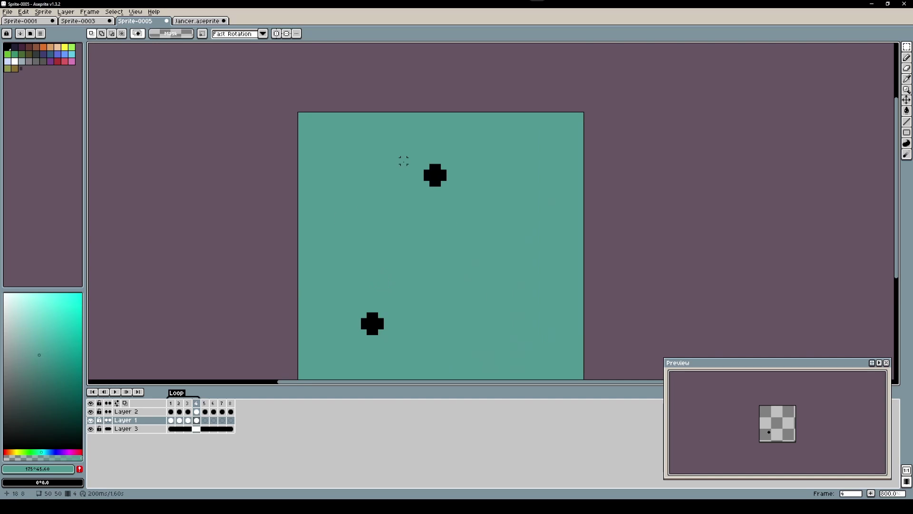
left_click(171, 412)
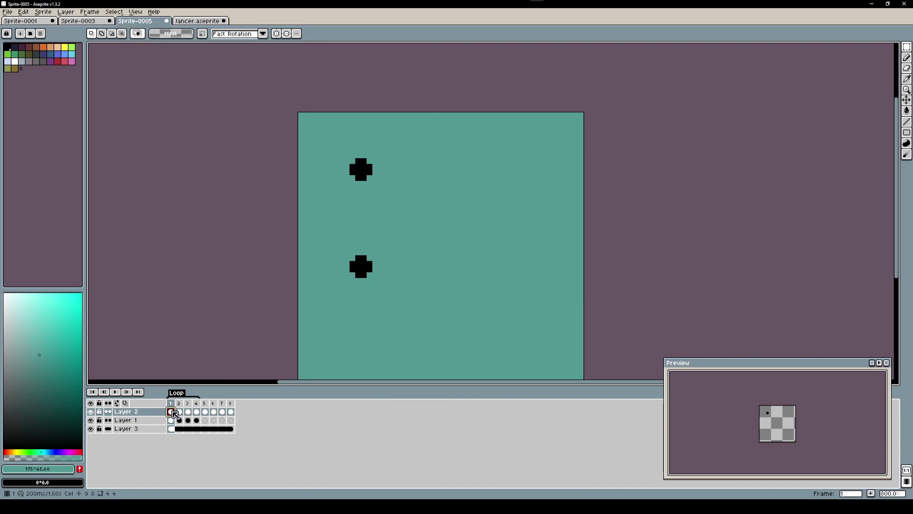
left_click_drag(175, 414, 231, 412)
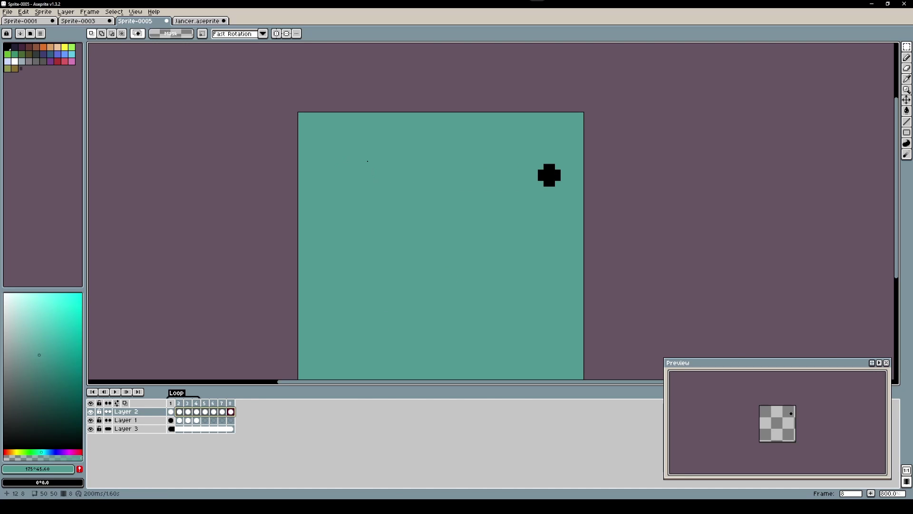
left_click(172, 421)
left_click_drag(337, 312, 341, 291)
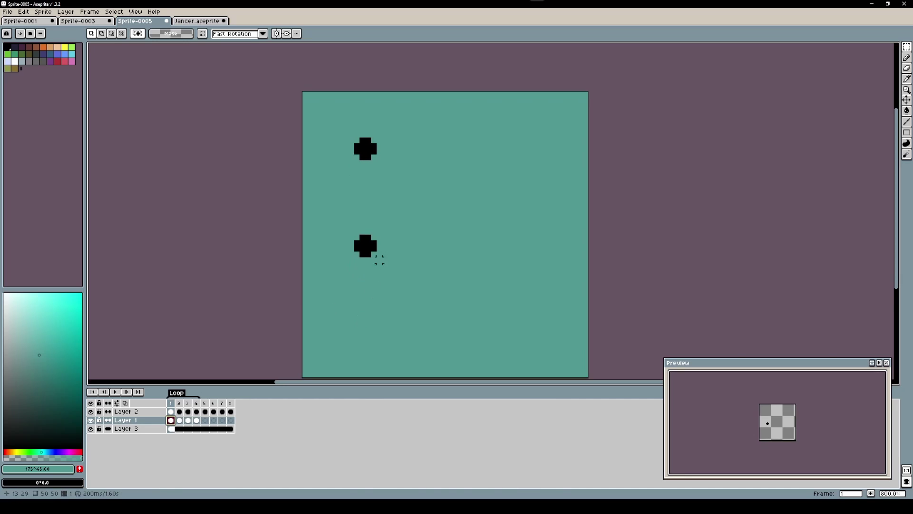
mouse_move(183, 424)
left_mouse_down()
mouse_move(190, 425)
mouse_move(177, 425)
left_mouse_up()
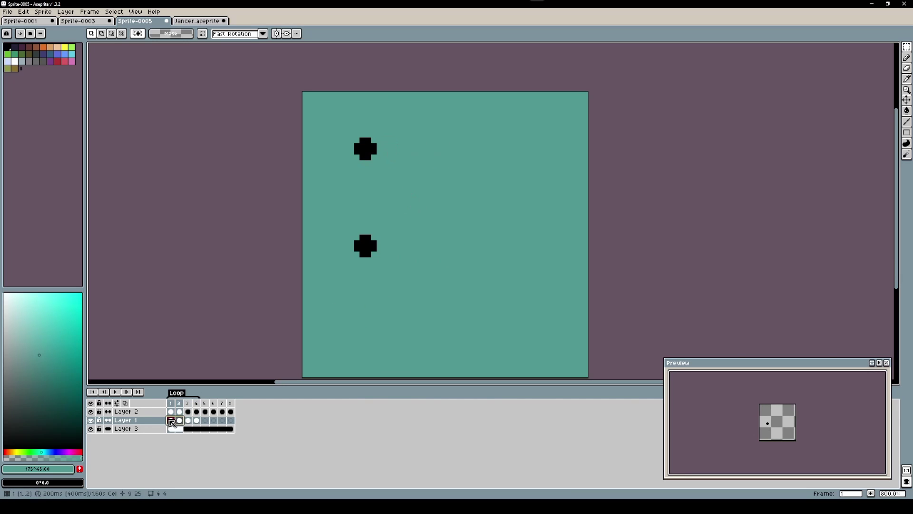
Step: Recheck the Loop tag's range, select frames 5–8, then play the animation from frame 1
double_click(176, 393)
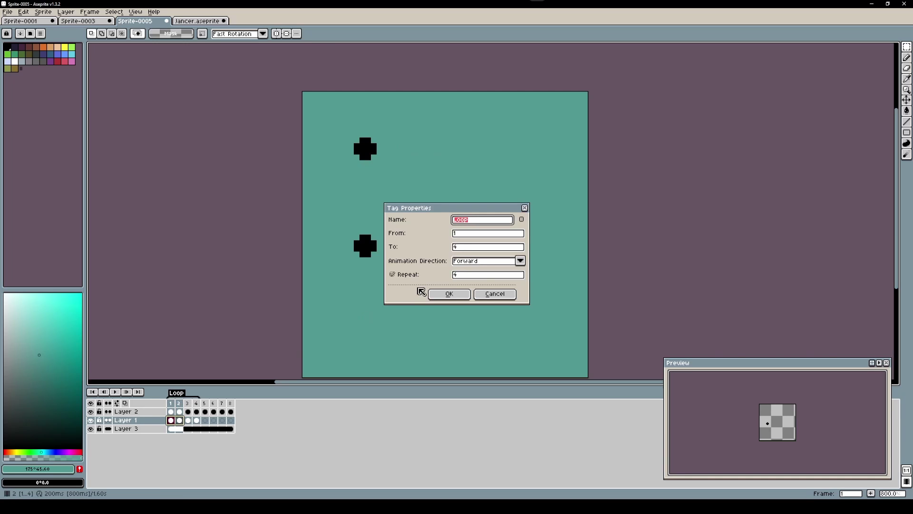
left_click(491, 294)
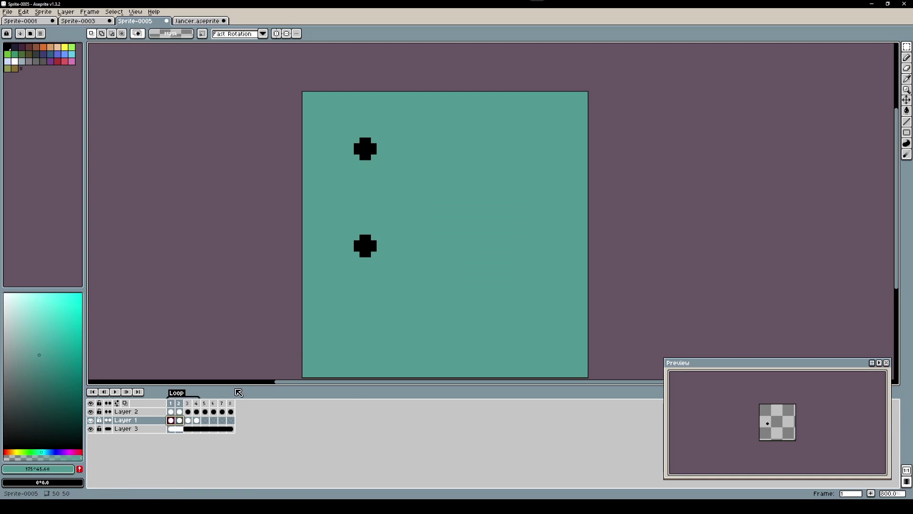
left_click(177, 404)
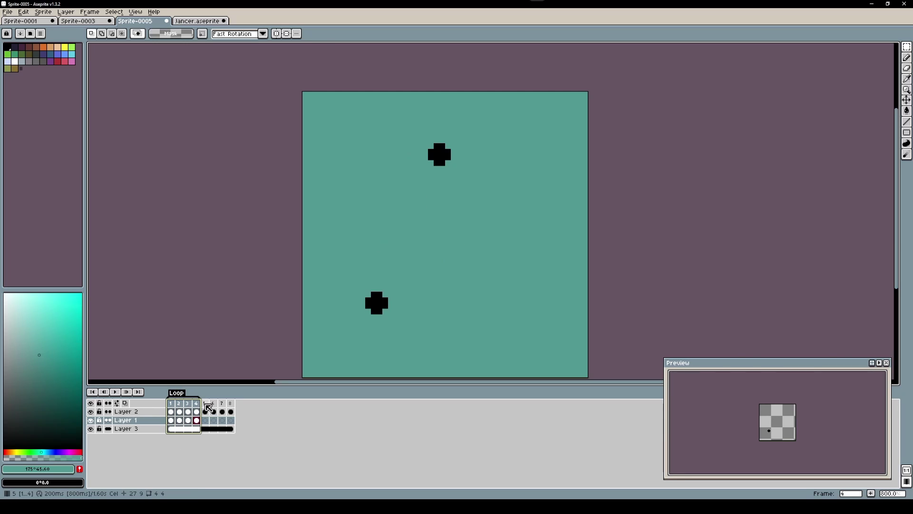
left_click_drag(208, 408, 235, 408)
left_click(172, 405)
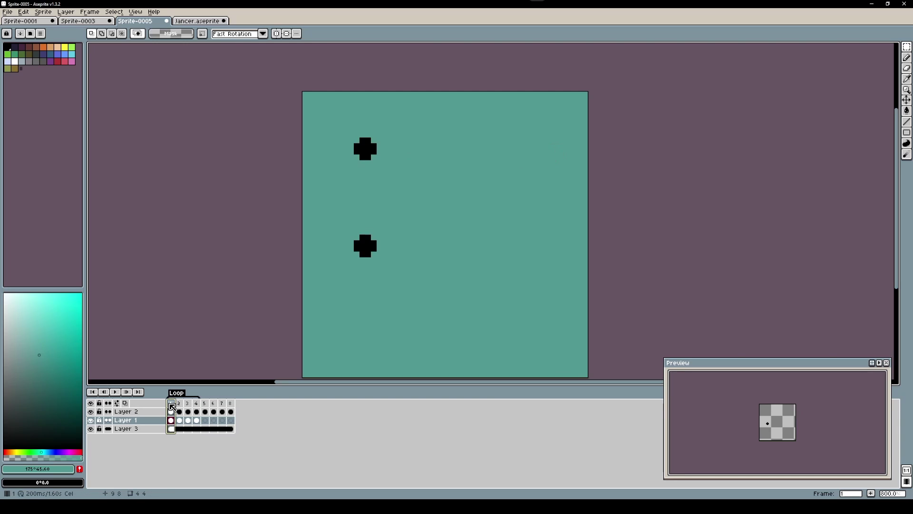
left_click(115, 391)
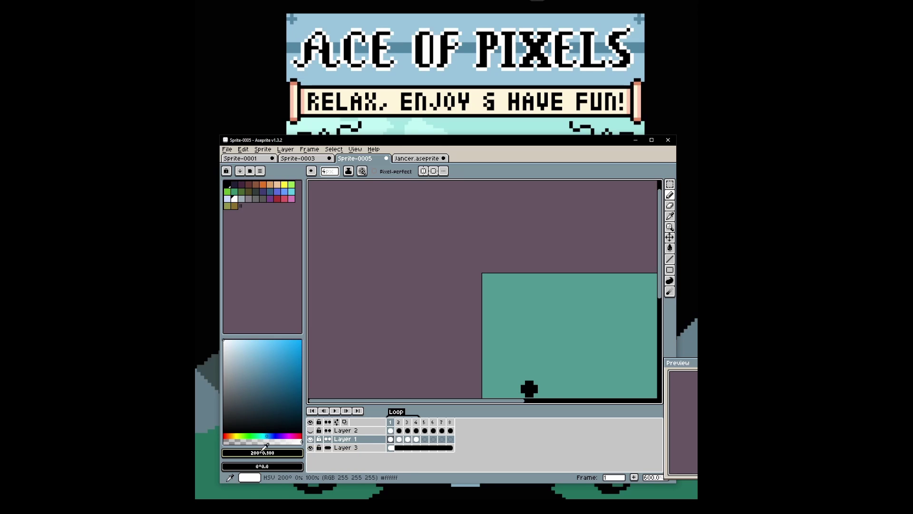
Step: Tune the foreground colour toward blue with hue, shade and alpha sliders, then sample a new one
left_click(272, 436)
left_click_drag(278, 401, 259, 394)
left_click_drag(272, 442, 223, 441)
left_click_drag(377, 189, 408, 74)
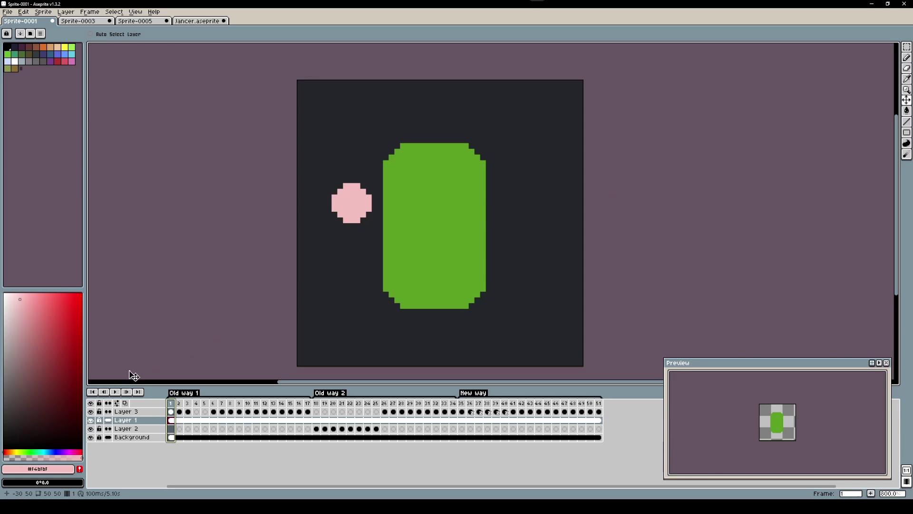
Step: Play and stop the animation, then select frames 6–12 and the Layer 1 cel in frame 3
left_click(115, 392)
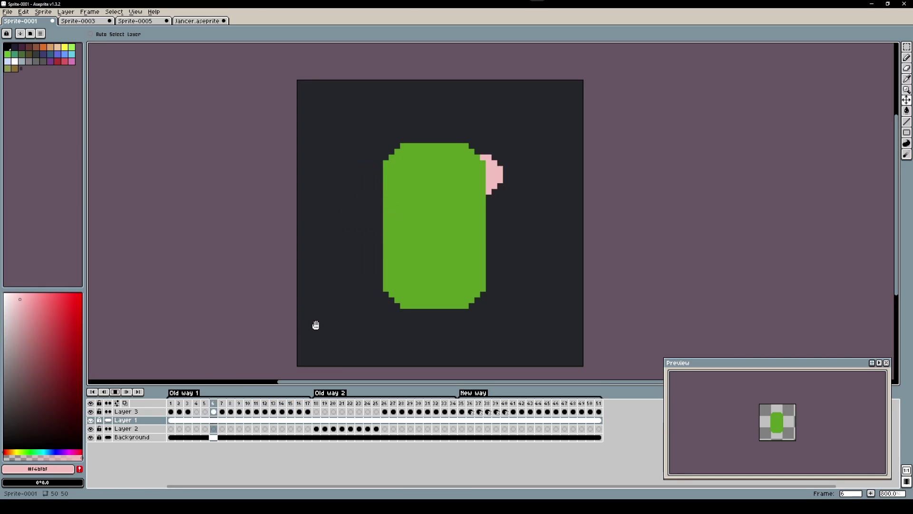
left_click(116, 390)
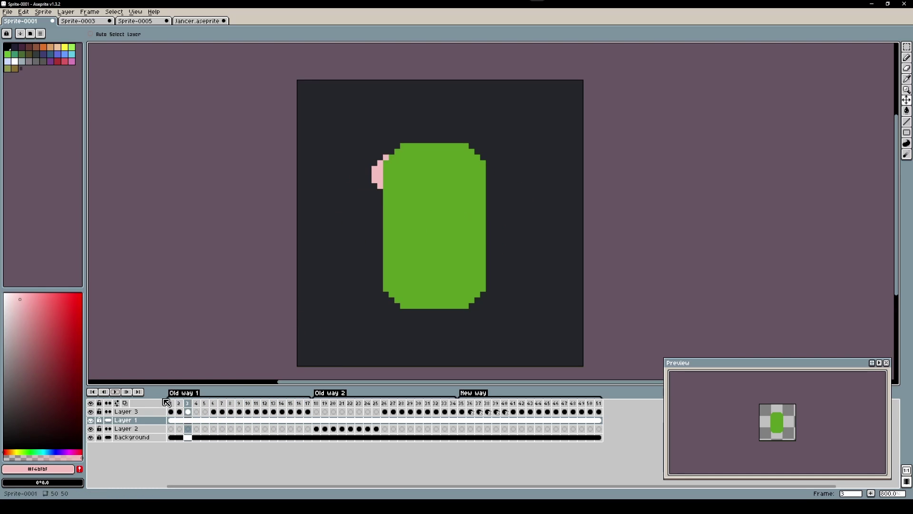
left_click(170, 403)
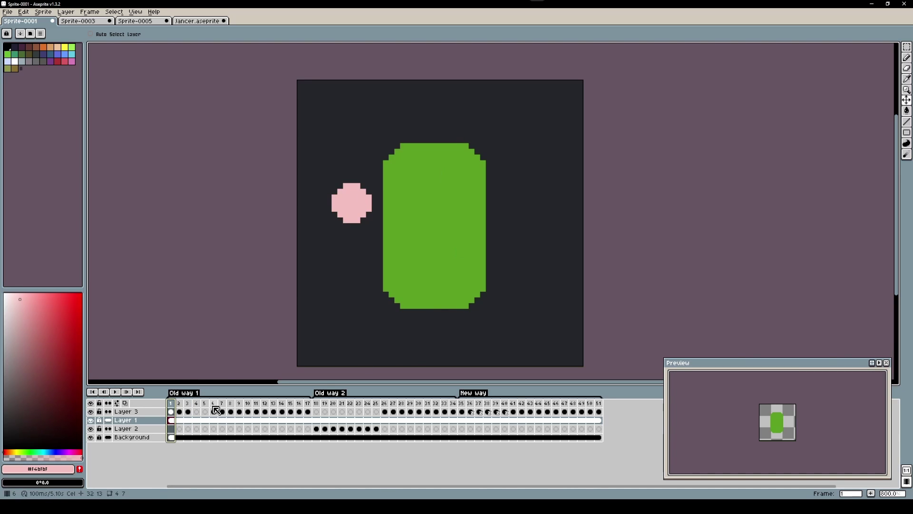
left_click_drag(215, 410, 188, 412)
scroll(401, 161, "up", 5)
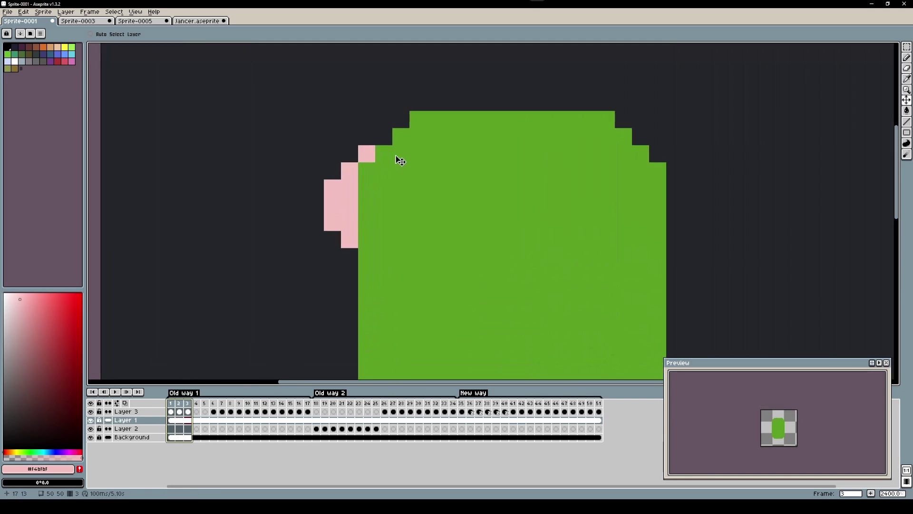
scroll(333, 210, "down", 1)
scroll(326, 231, "down", 2)
left_click(188, 420)
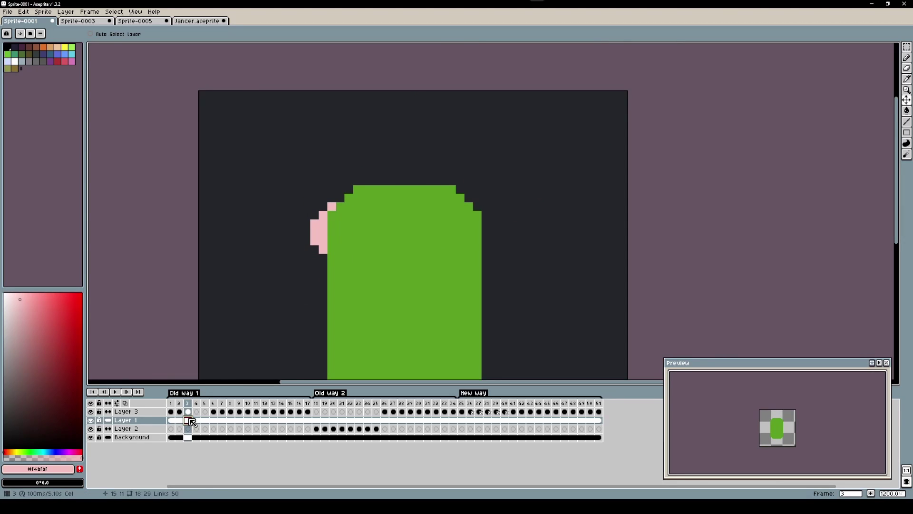
scroll(413, 279, "down", 1)
scroll(428, 259, "up", 1)
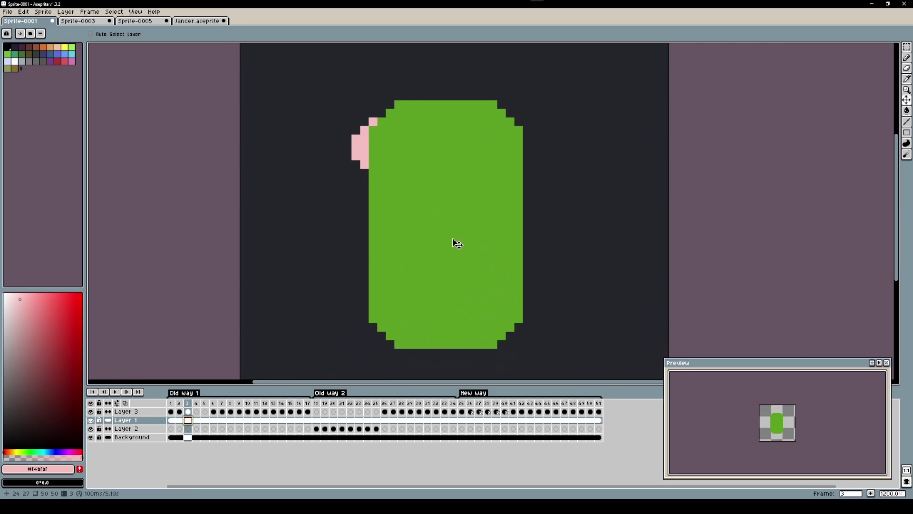
scroll(457, 244, "down", 1)
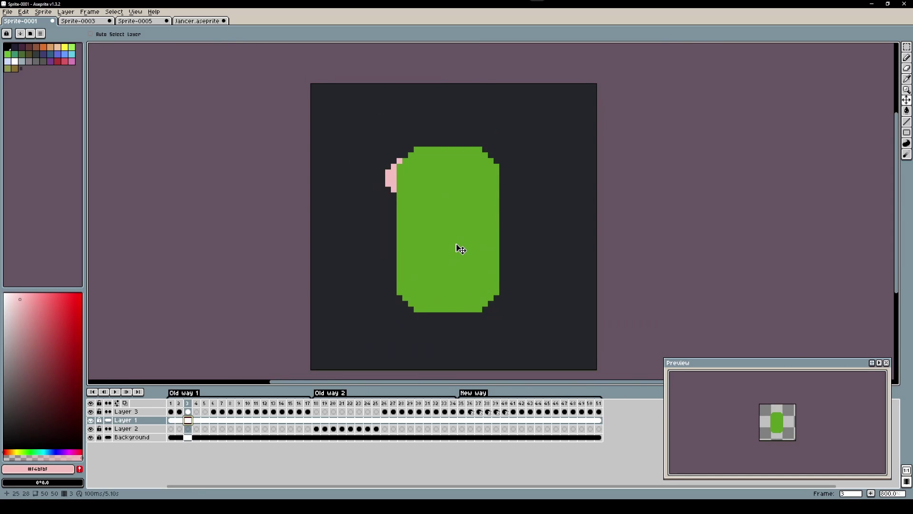
Step: Shift the green shape slightly right and down, then undo the move
left_click_drag(444, 241, 460, 249)
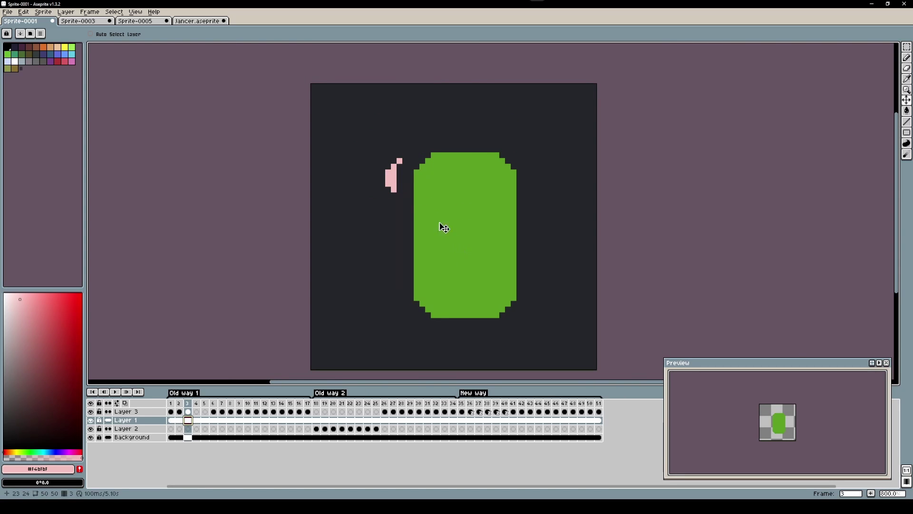
scroll(410, 170, "up", 3)
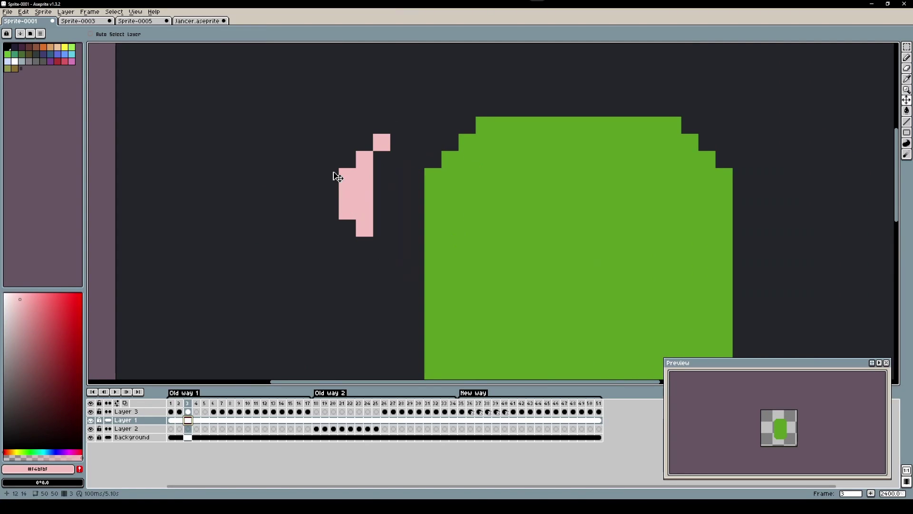
scroll(391, 208, "down", 2)
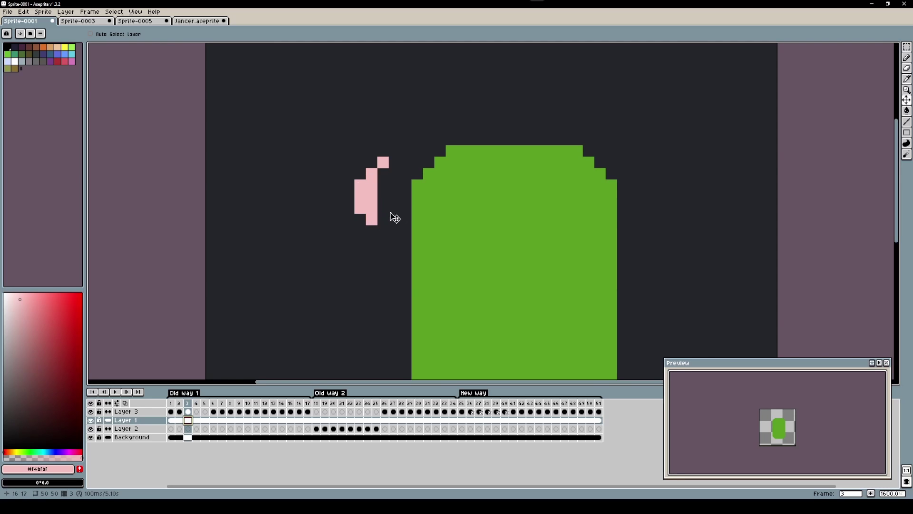
scroll(394, 216, "down", 1)
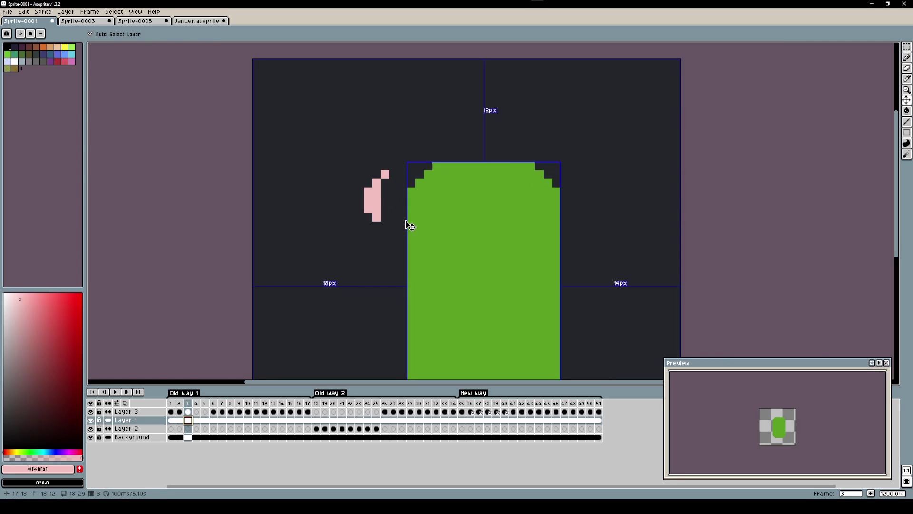
key("ctrl+z")
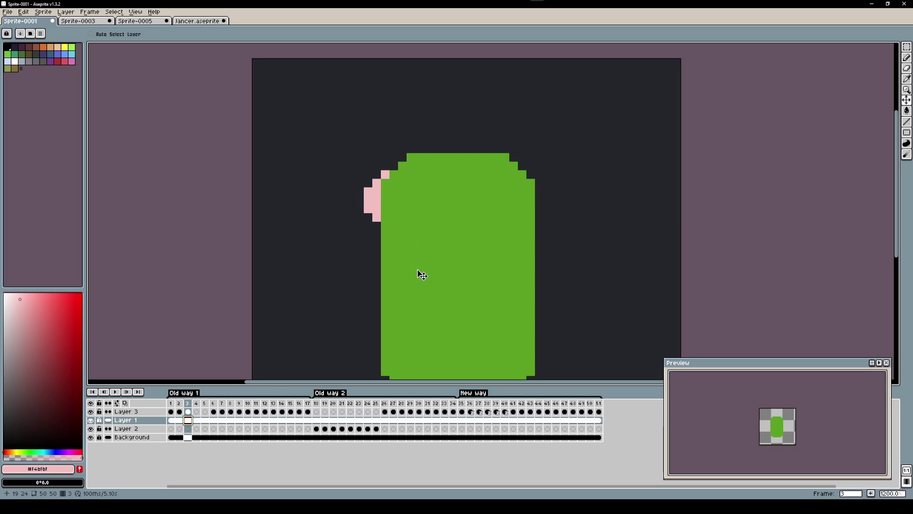
scroll(418, 273, "down", 2)
scroll(418, 274, "right", 1)
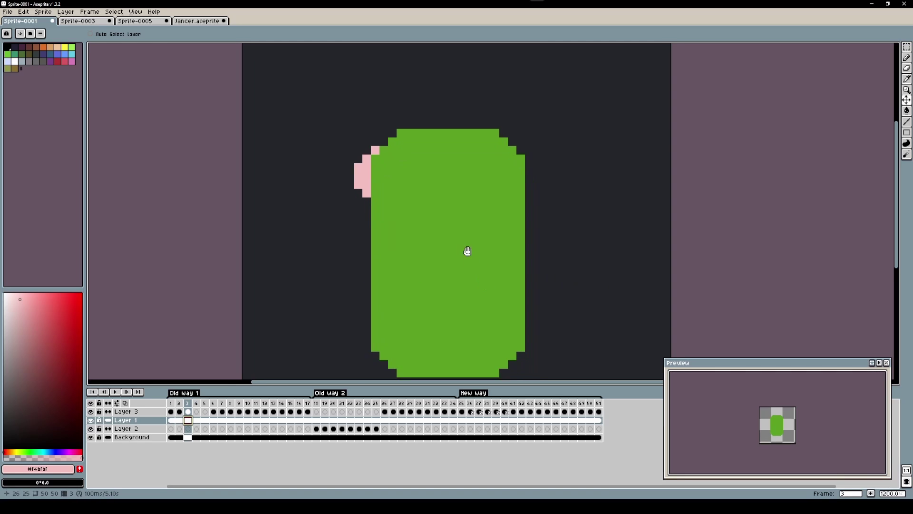
Step: Select frames 19–24 and settle on frame 20, trying a move of the green sprite and undoing it
left_click(319, 404)
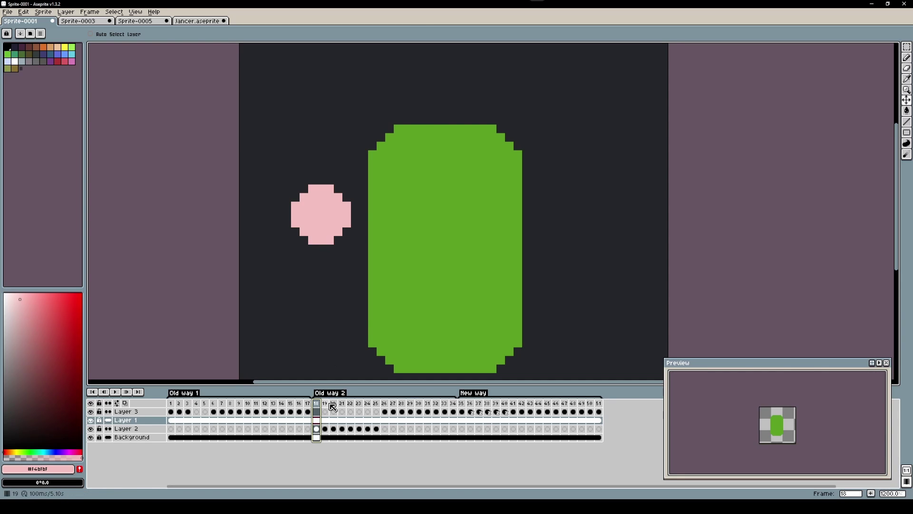
left_click_drag(328, 408, 378, 412)
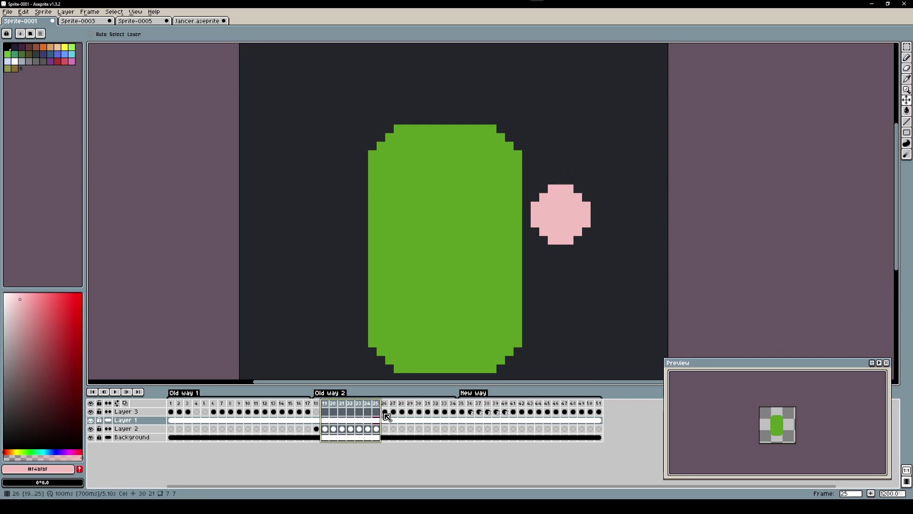
left_click(384, 412)
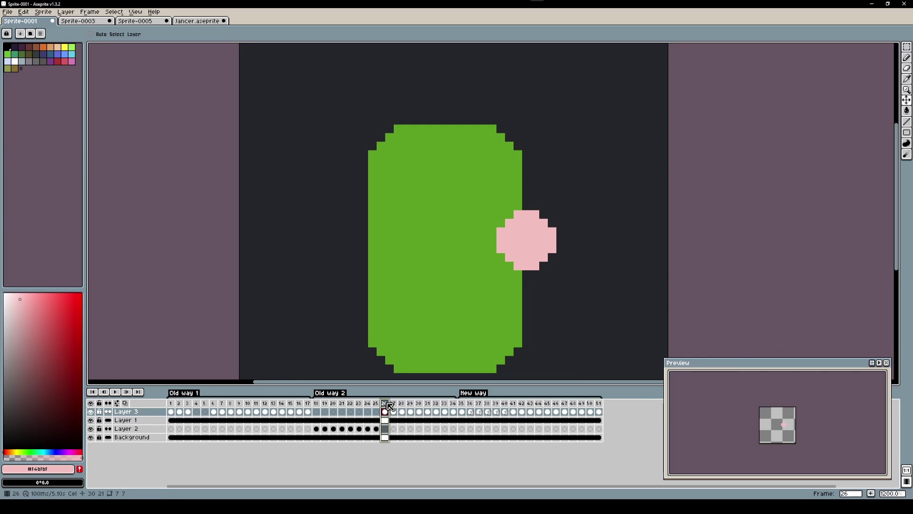
left_click_drag(386, 411, 335, 405)
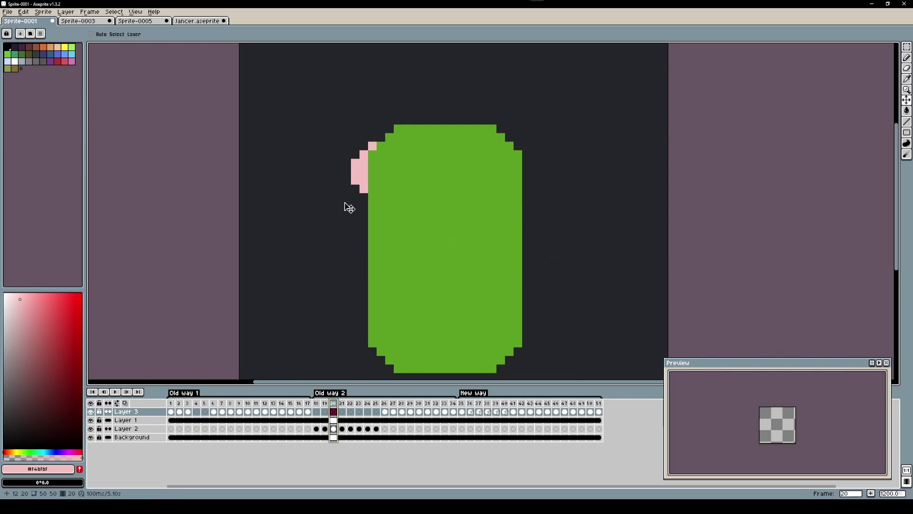
left_click(388, 174, "ctrl")
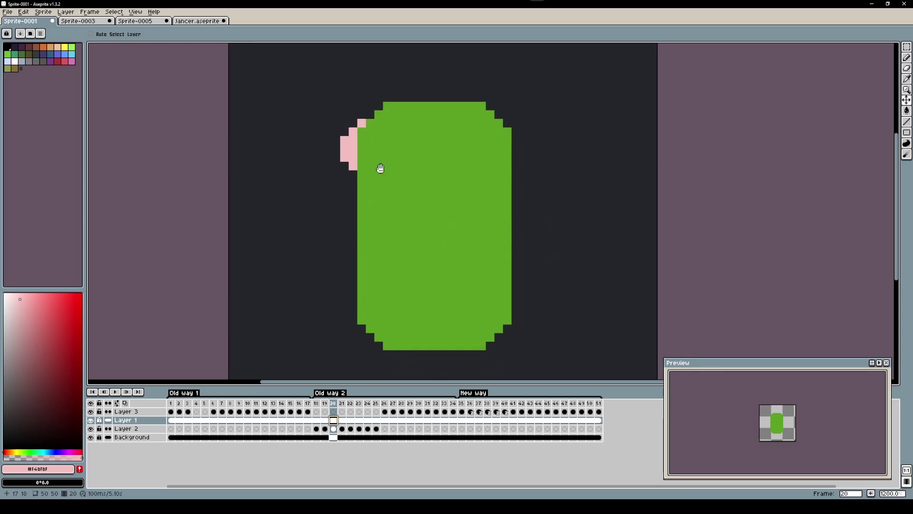
left_click_drag(383, 165, 480, 212)
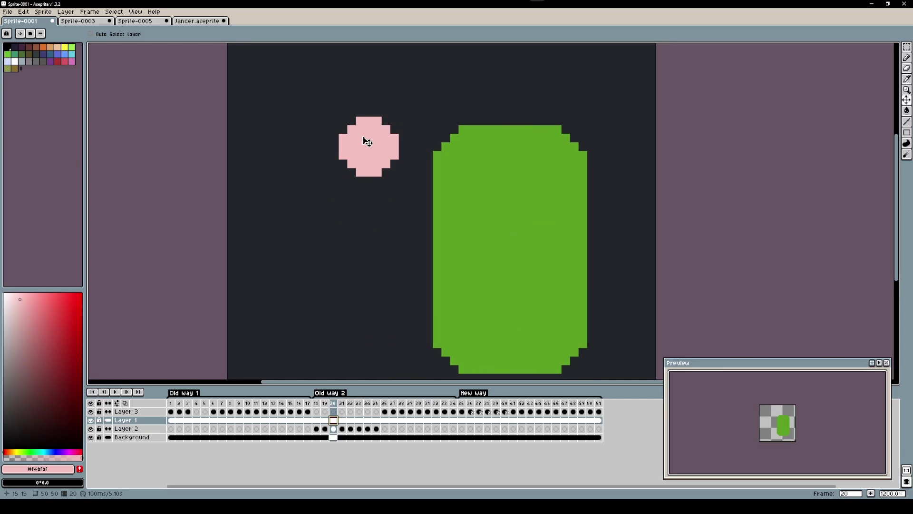
key("ctrl+z")
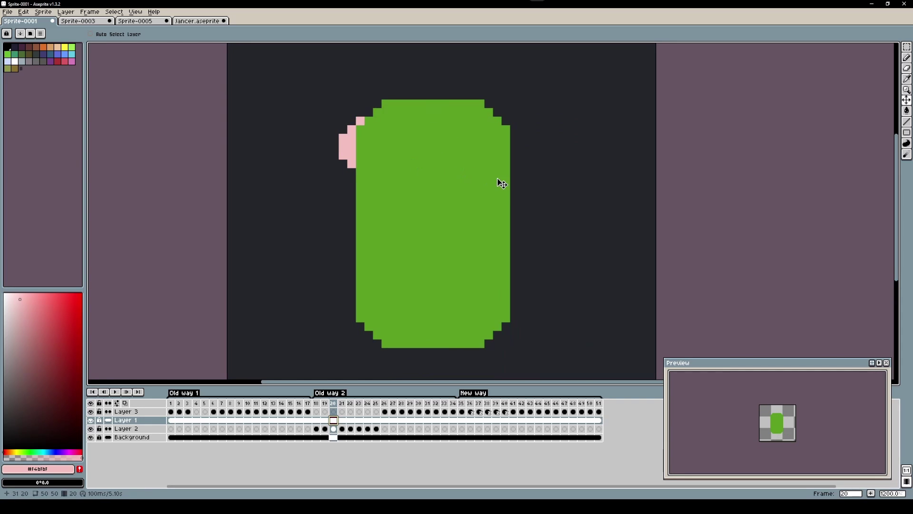
scroll(545, 204, "down", 1)
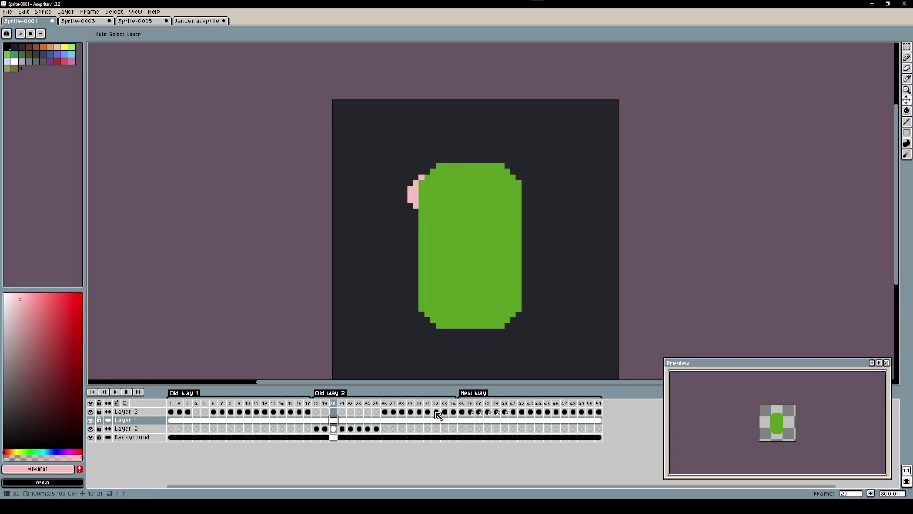
Step: Raise the Z-Index of Layer 3's frame 36 cel to 0, putting the pink circle in front
left_click(462, 403)
left_click_drag(587, 309, 566, 306)
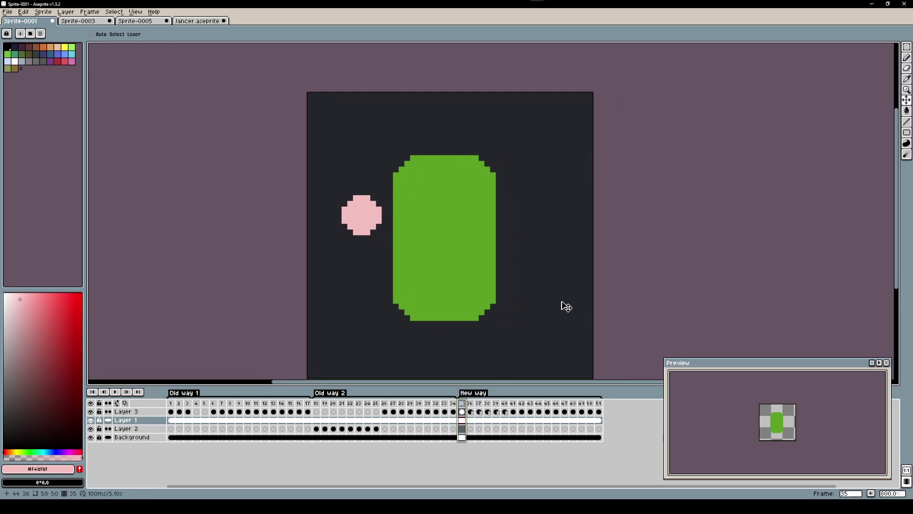
key("alt+Up")
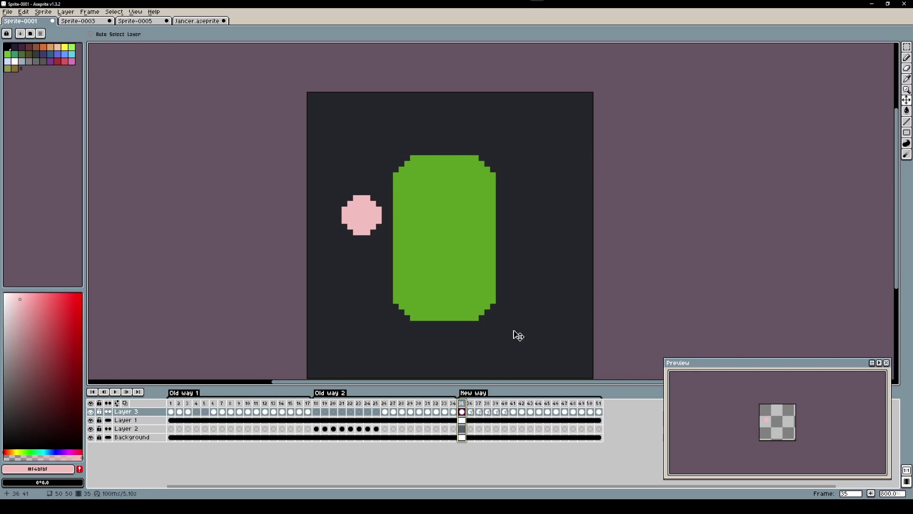
double_click(472, 412)
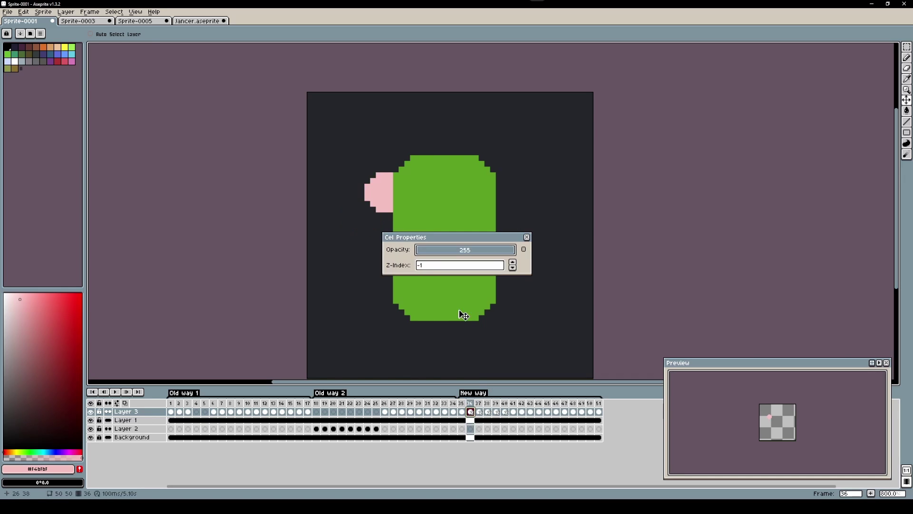
left_click(526, 237)
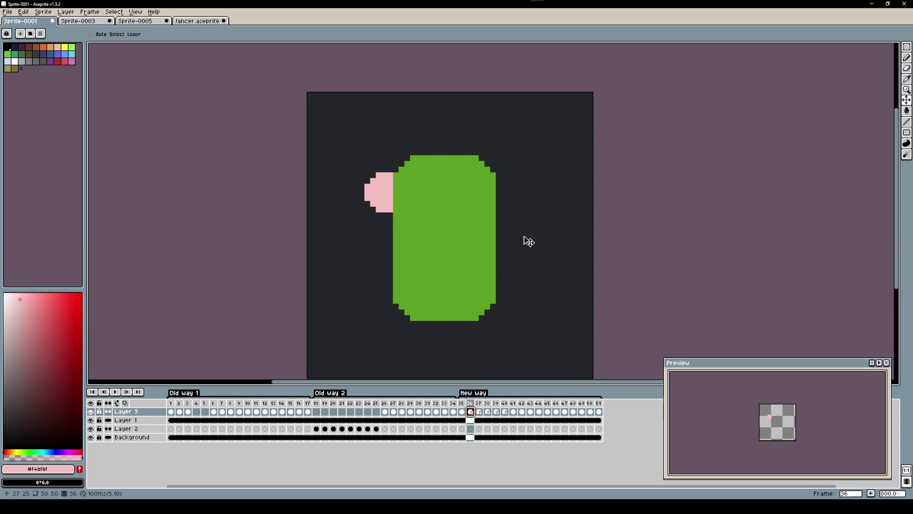
double_click(472, 412)
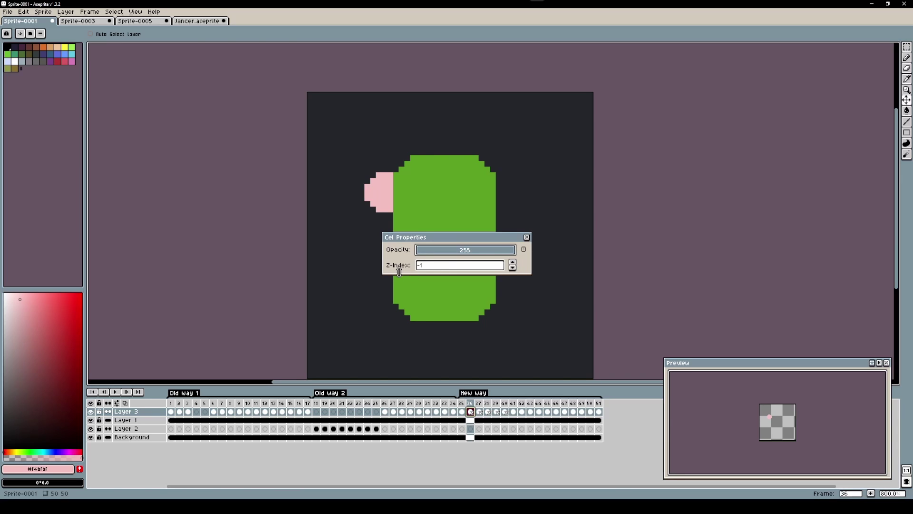
left_click(512, 262)
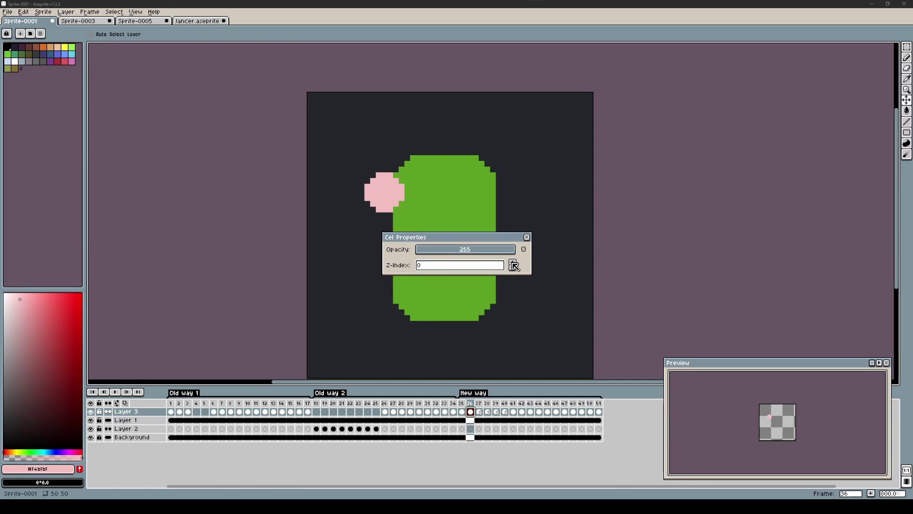
left_click(527, 237)
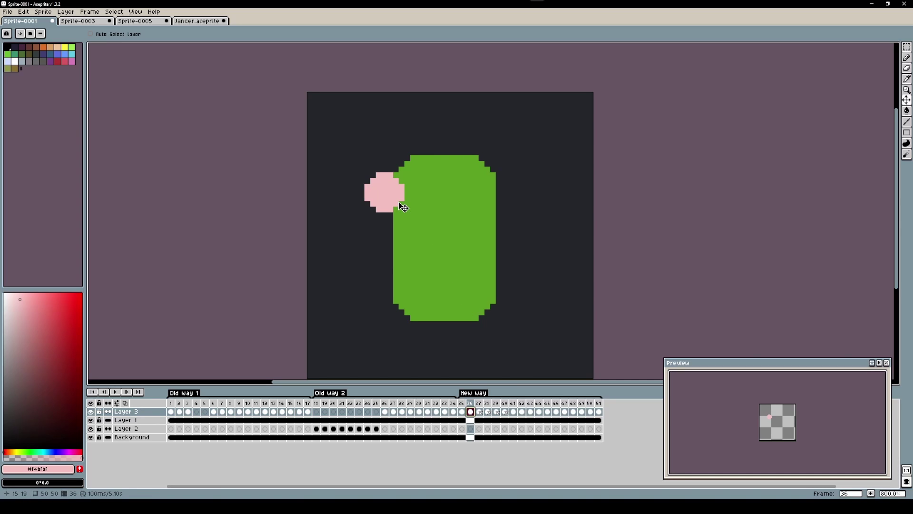
Step: Lower the pink circle's Z-Index to -1, then try moving Layer 3 below Layer 1 and undo it
double_click(471, 412)
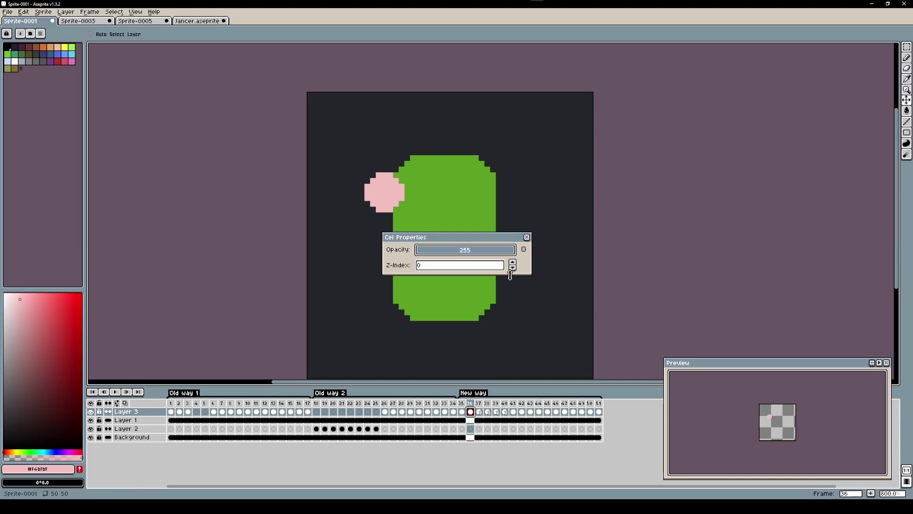
left_click(513, 269)
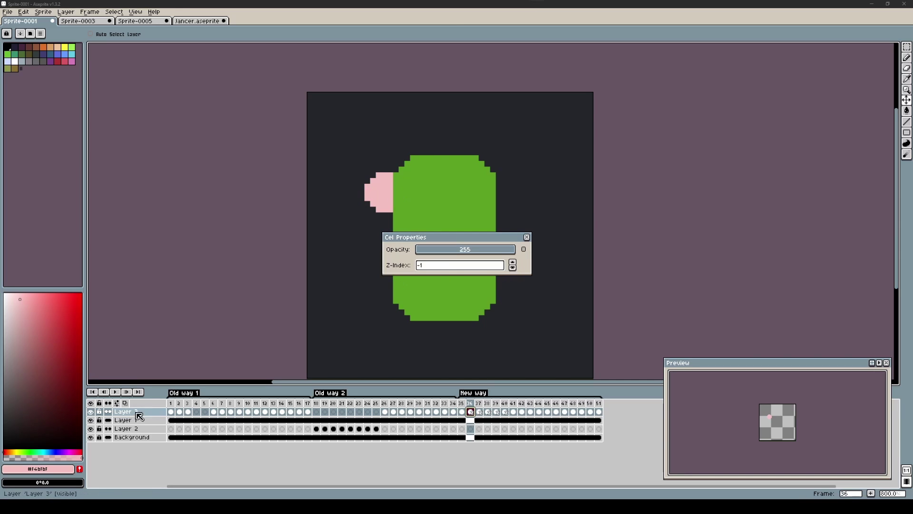
left_click(526, 237)
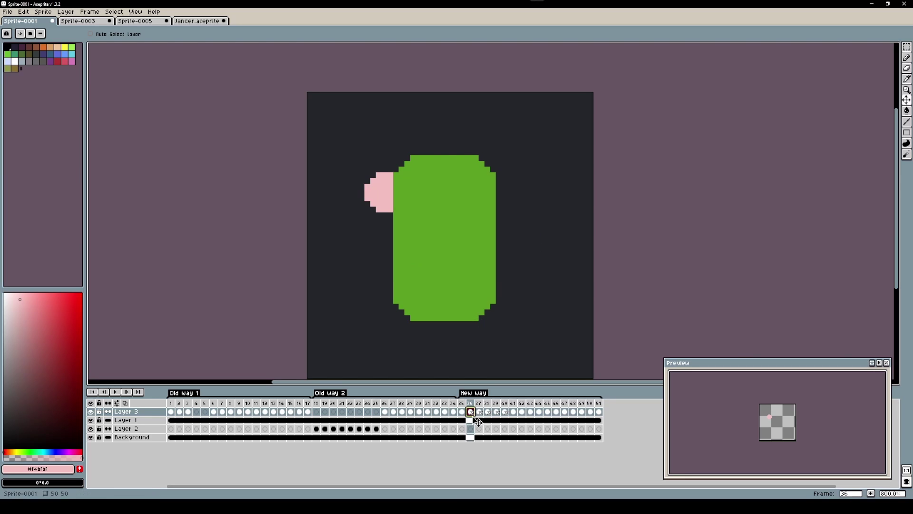
left_click_drag(141, 413, 145, 427)
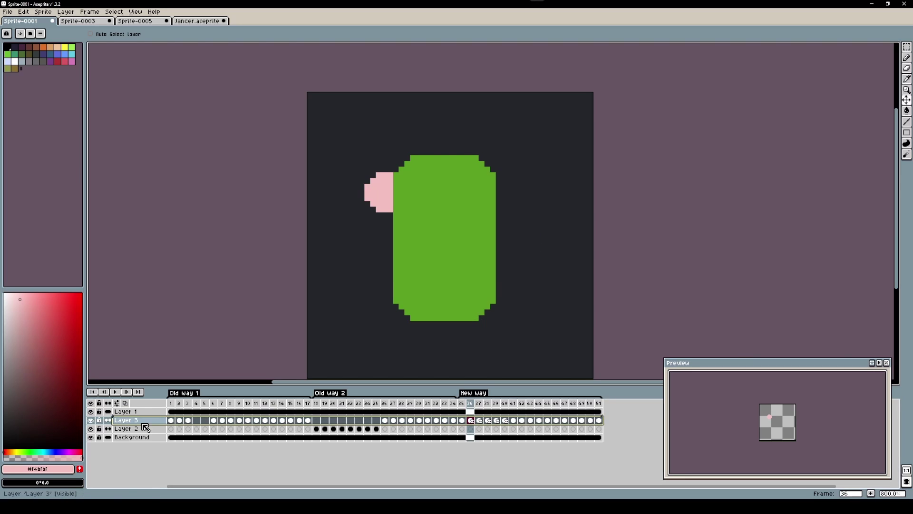
key("ctrl+z")
Step: Return the frame 36 cel's Z-Index to -1 after trying -2, then switch to Sprite-0003
double_click(470, 411)
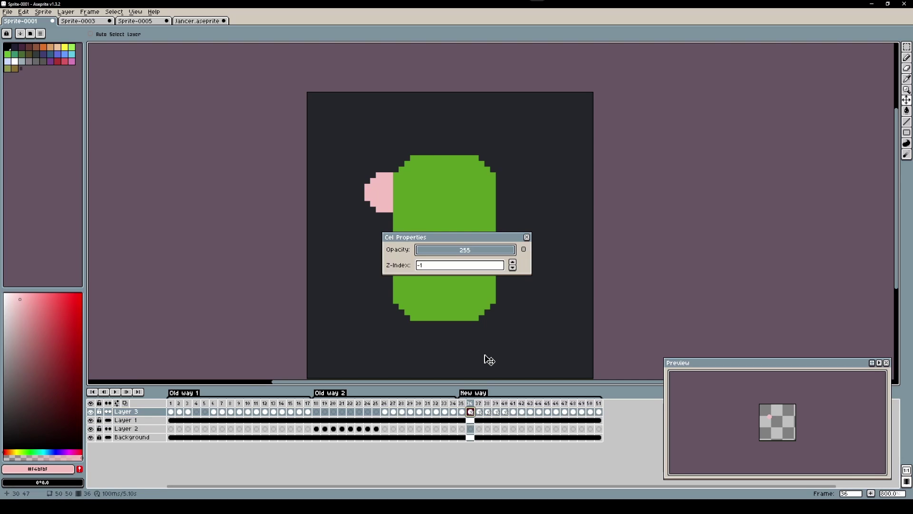
left_click(513, 267)
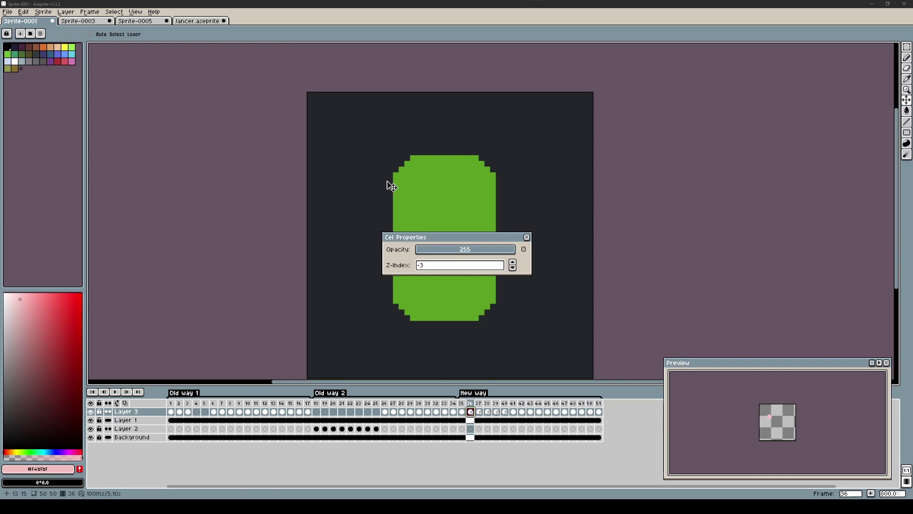
key("BackSpace")
type("1")
key("Tab")
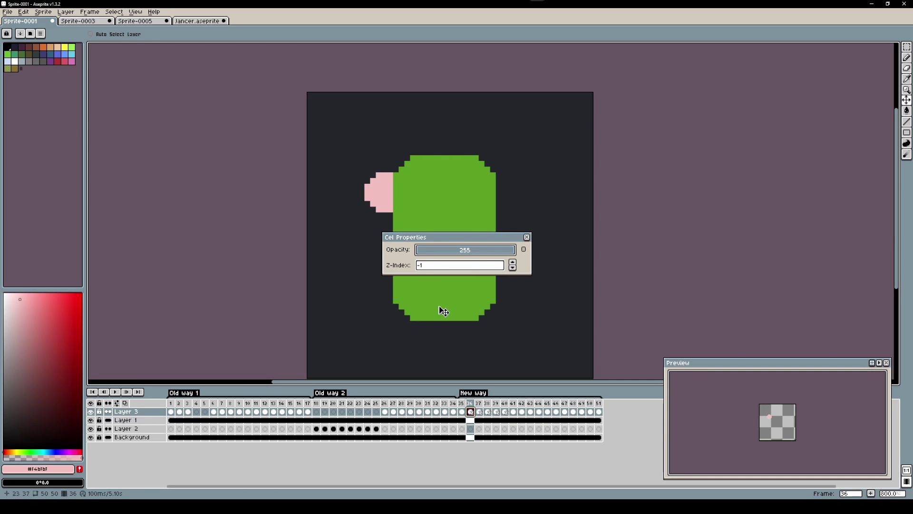
left_click(527, 237)
left_click(81, 21)
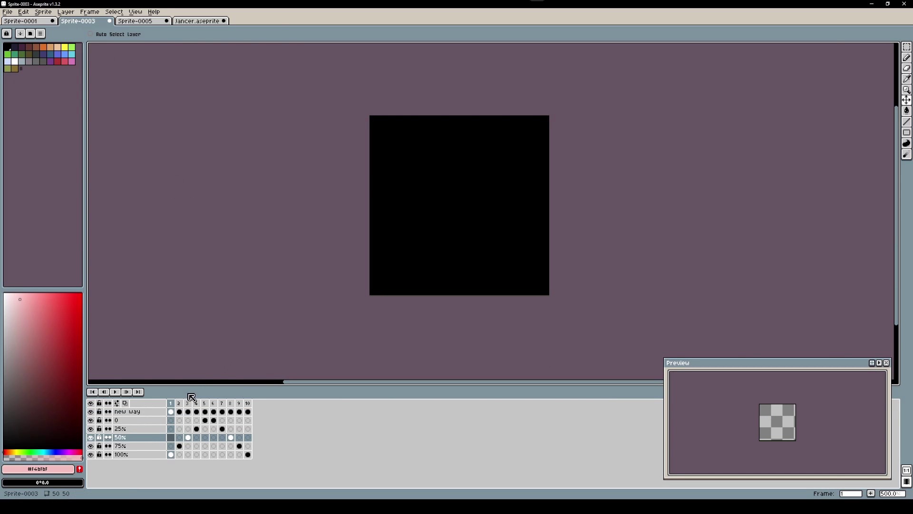
Step: Select the 100%, 75%, 50%, 25% and 0 layers in turn, then frames 1 and 2
left_click(135, 454)
left_click(128, 446)
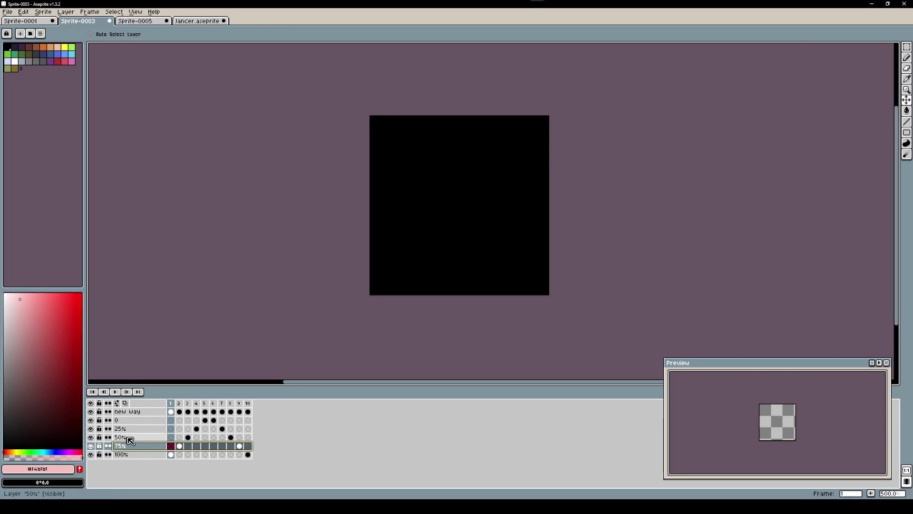
left_click(129, 437)
left_click(131, 428)
left_click(133, 420)
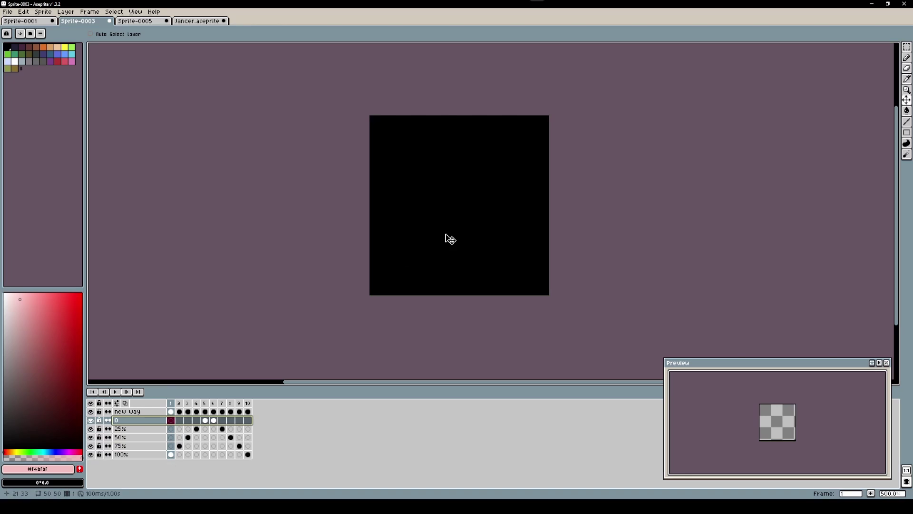
mouse_move(171, 403)
left_mouse_down()
mouse_move(257, 404)
mouse_move(171, 405)
left_mouse_up()
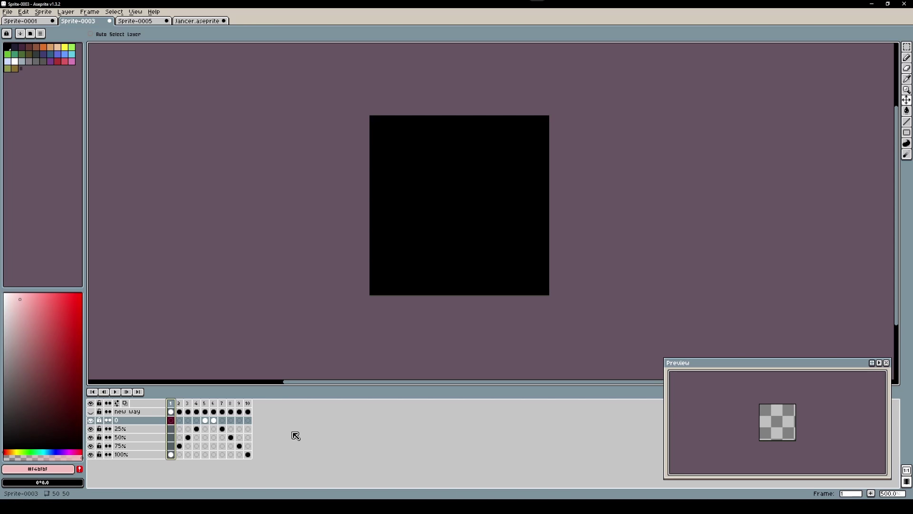
Step: Solo the new way layer, check its frame 1–3 cel opacities, and select the first frames
left_click(91, 411, "alt")
left_click(172, 412)
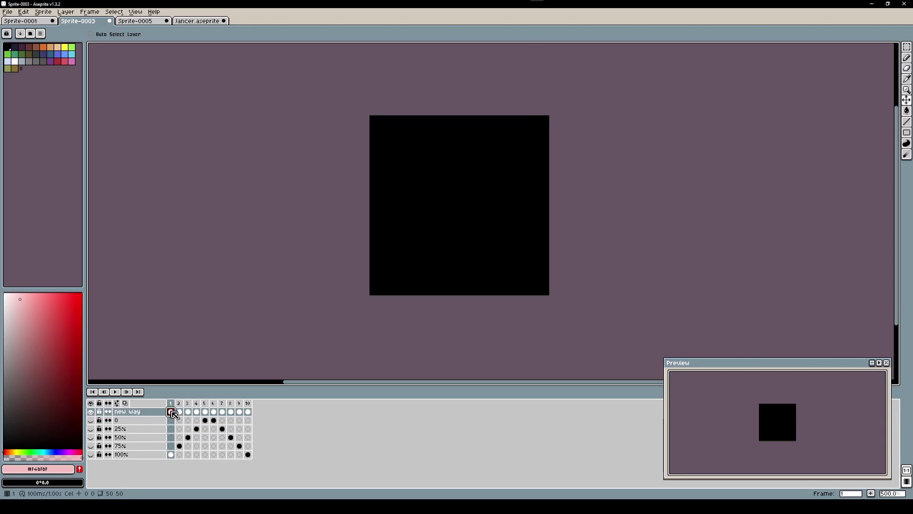
double_click(172, 412)
left_click(527, 237)
double_click(179, 412)
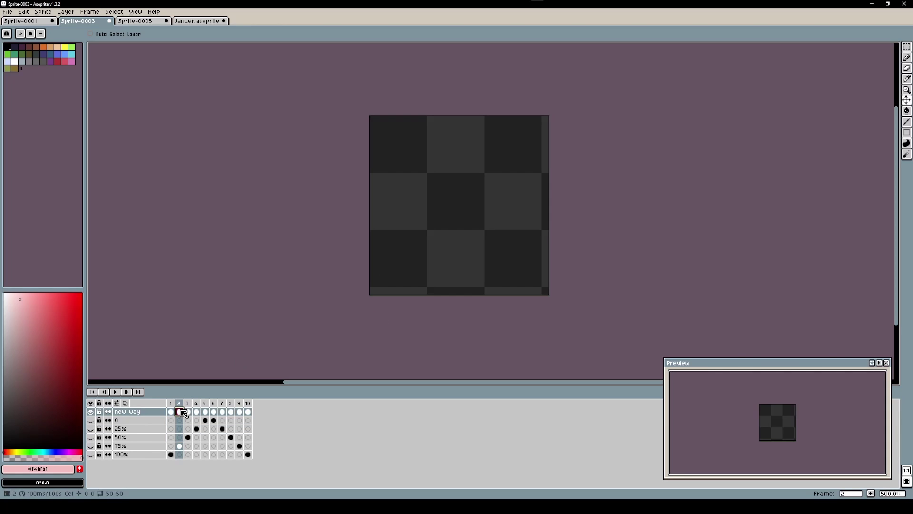
left_click(527, 237)
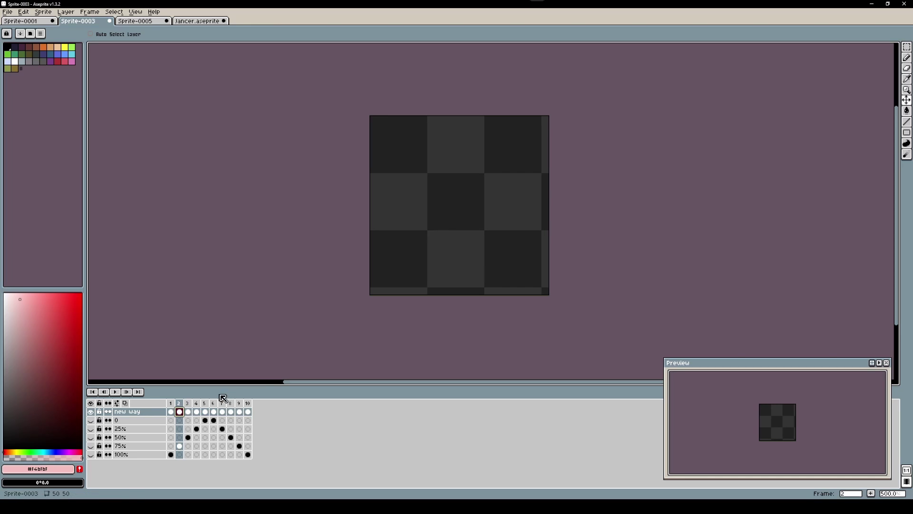
double_click(188, 412)
left_click(527, 236)
left_click_drag(170, 403, 247, 405)
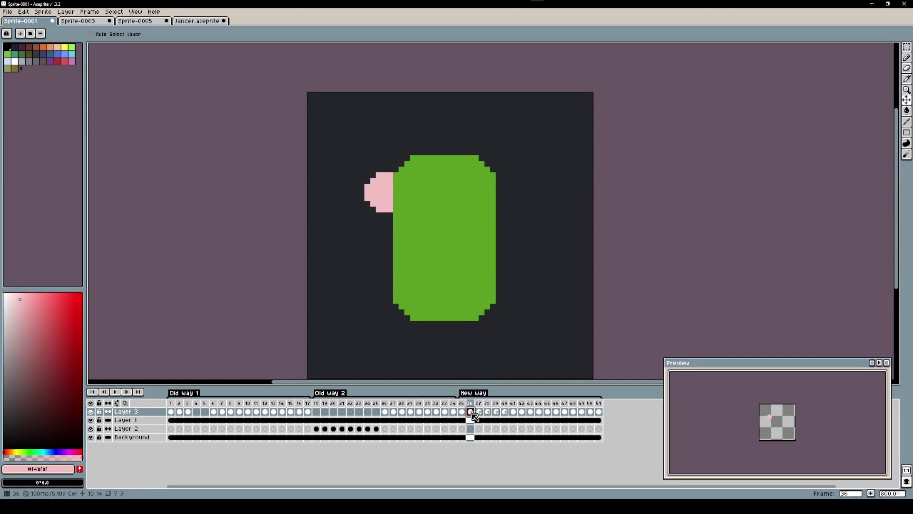
double_click(471, 412)
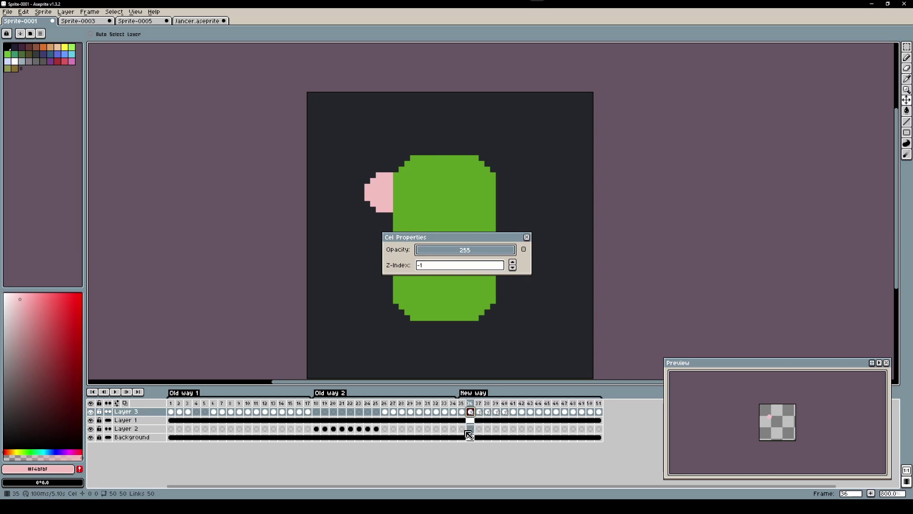
key("Escape")
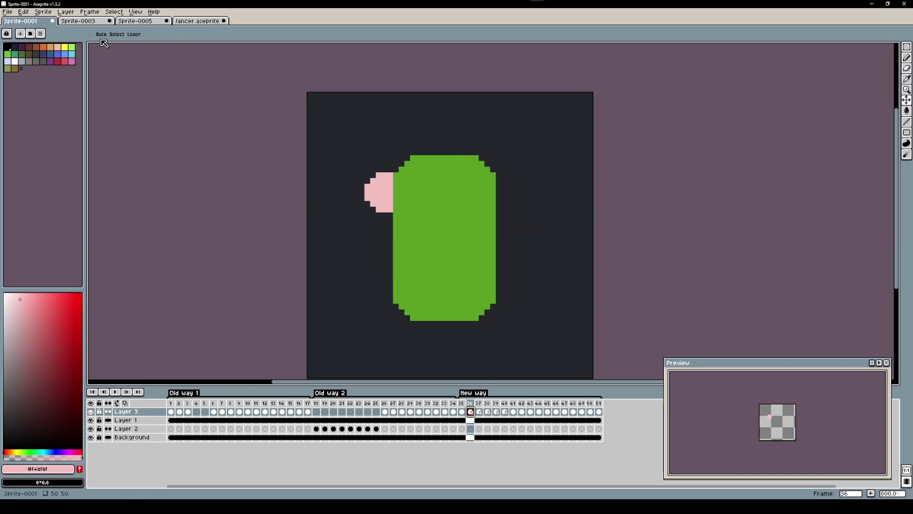
left_click(90, 22)
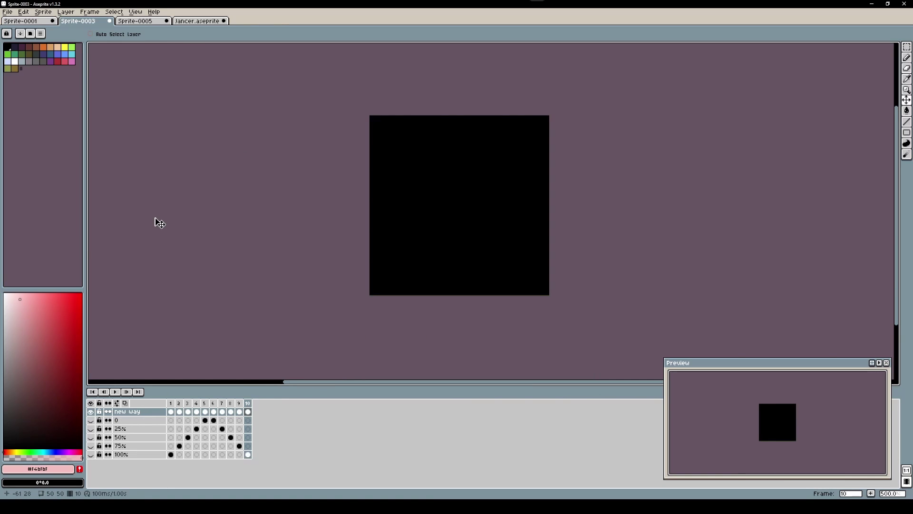
Step: Open the frame 1 cel's properties and try a red colour in its user data
double_click(171, 411)
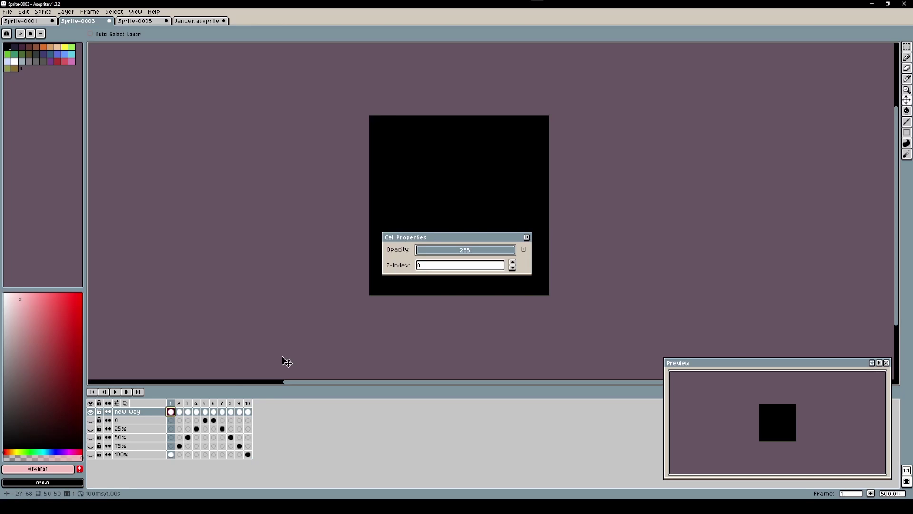
left_click(525, 250)
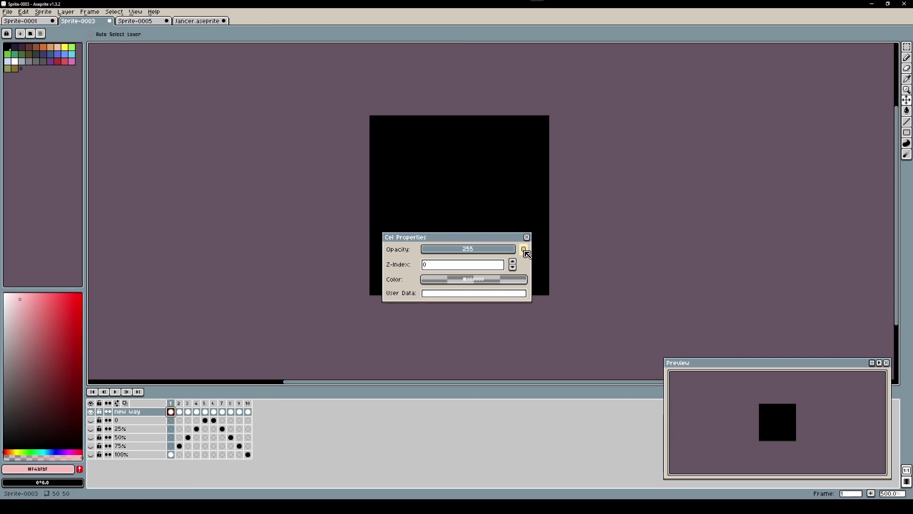
left_click(444, 293)
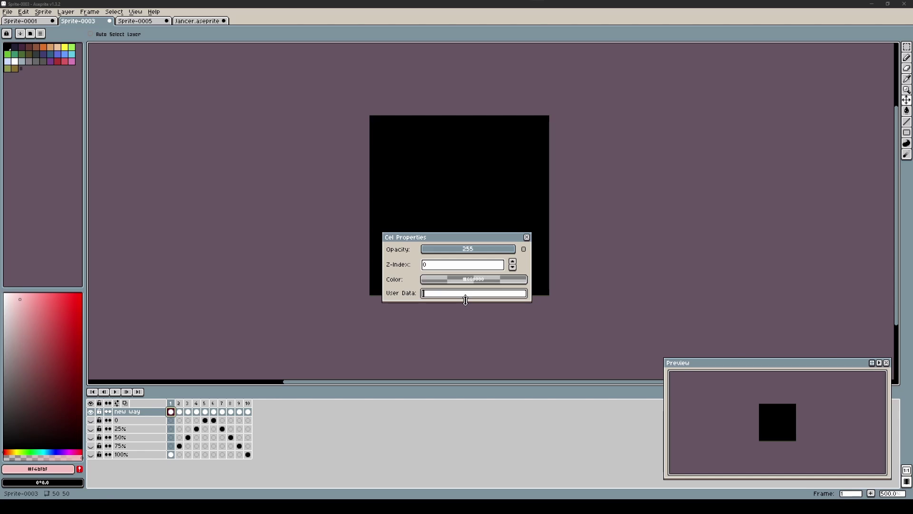
left_click(472, 283)
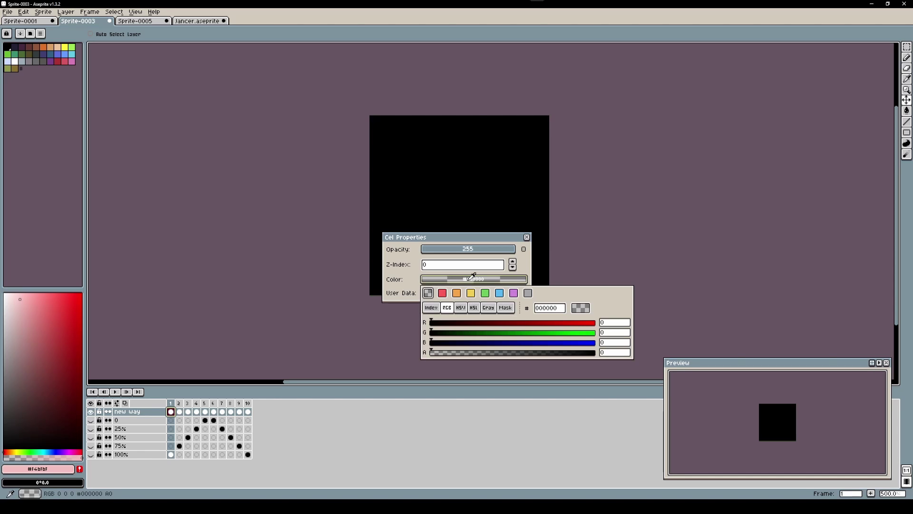
left_click(442, 293)
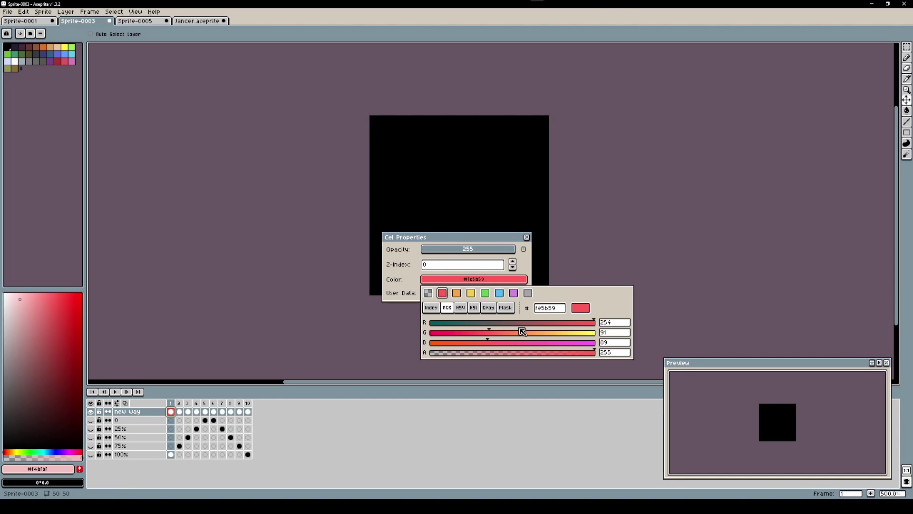
left_click_drag(508, 332, 480, 333)
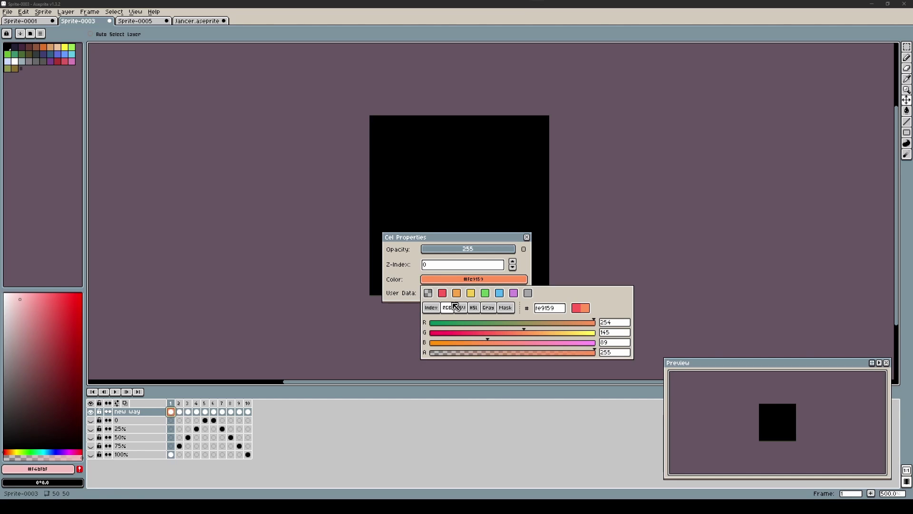
left_click(444, 293)
left_click(527, 237)
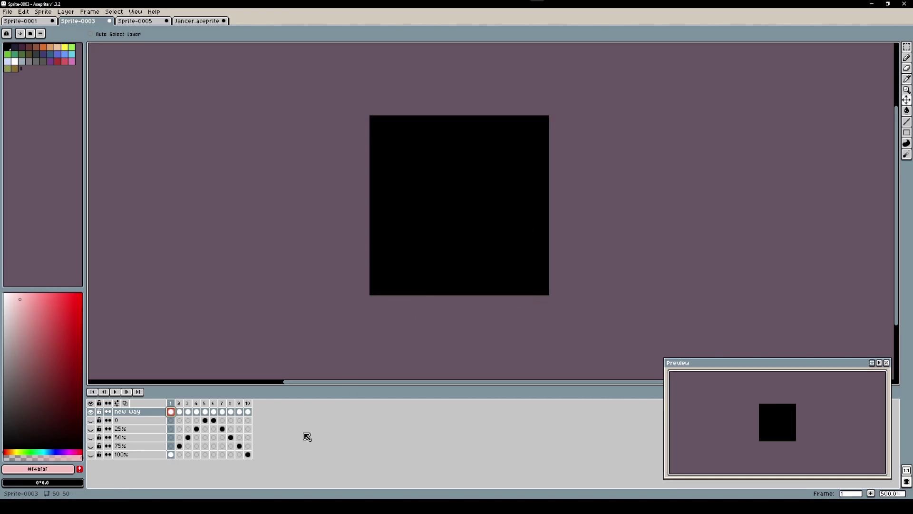
Step: Give the new way frame 1 cel palette colour 0 using Index mode
left_click(186, 413)
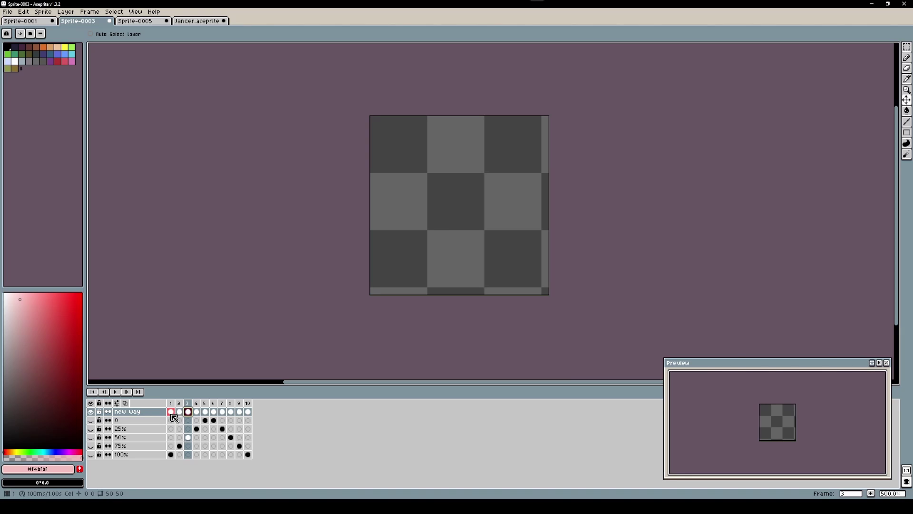
left_click(172, 416)
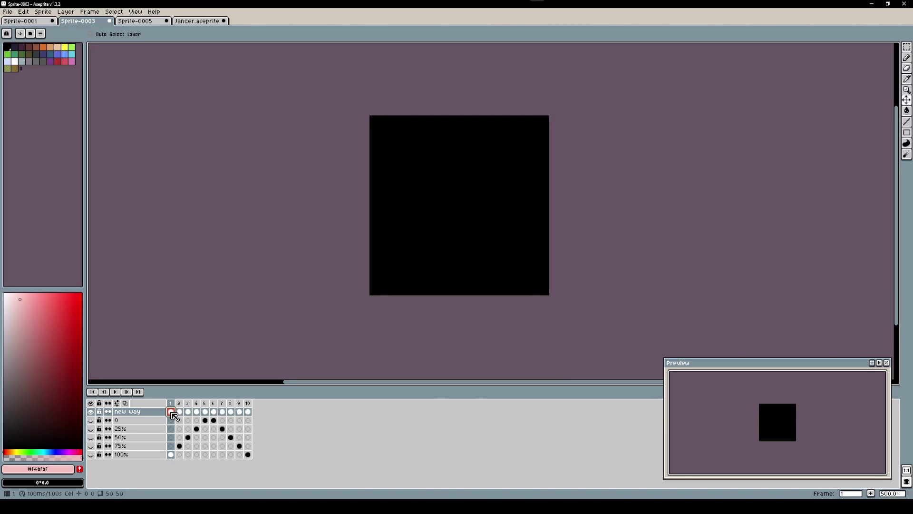
double_click(174, 416)
left_click(474, 280)
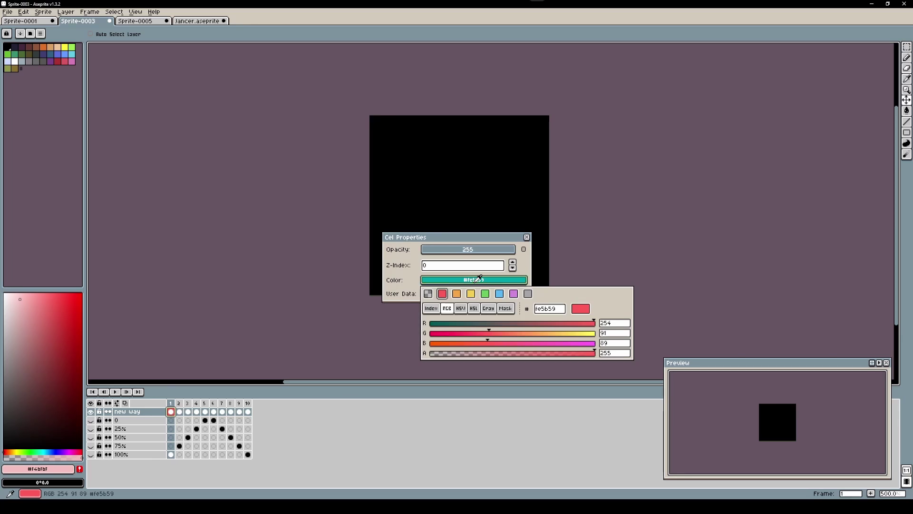
left_click(431, 308)
left_click(430, 324)
left_click(415, 429)
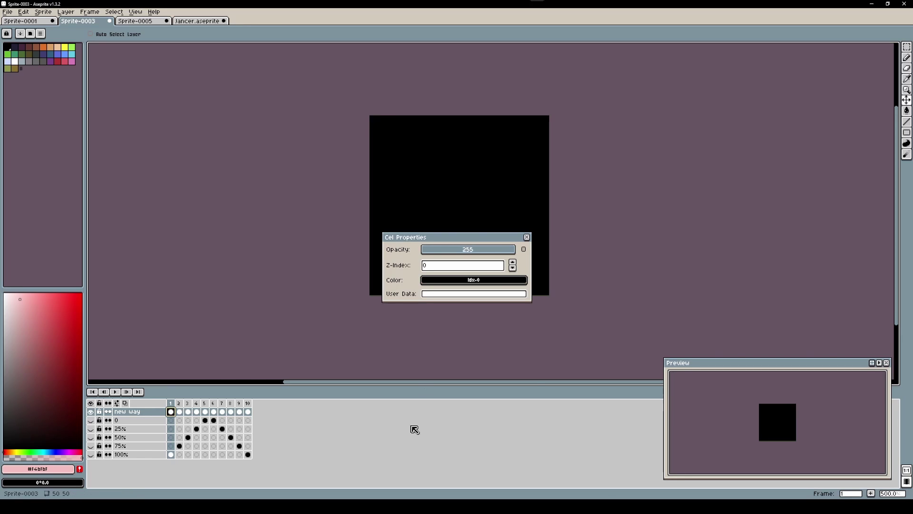
key("Escape")
Step: Give the frame 5 cel palette colour 21 using Index mode
left_click(211, 428)
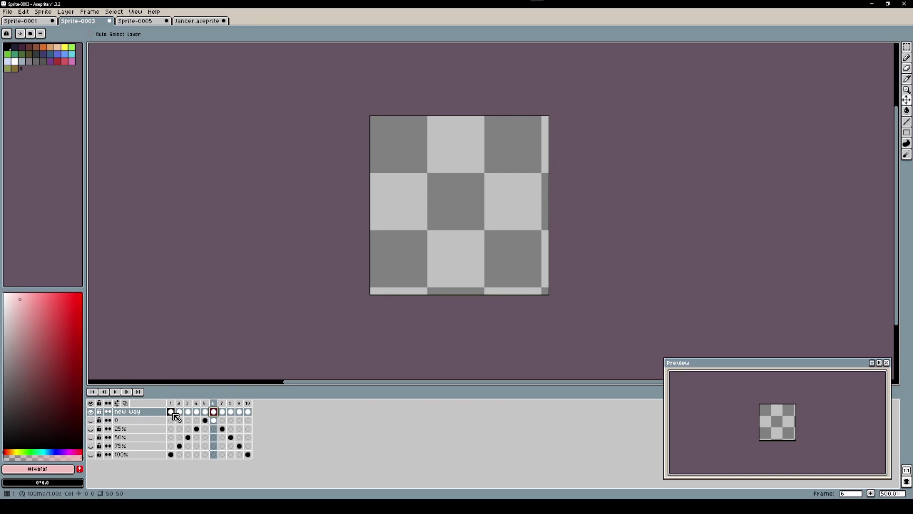
left_click(205, 412)
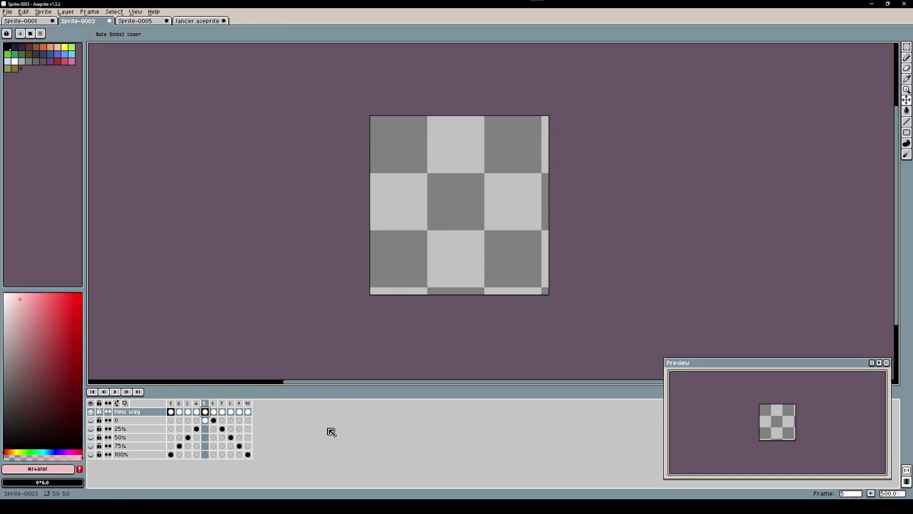
double_click(206, 412)
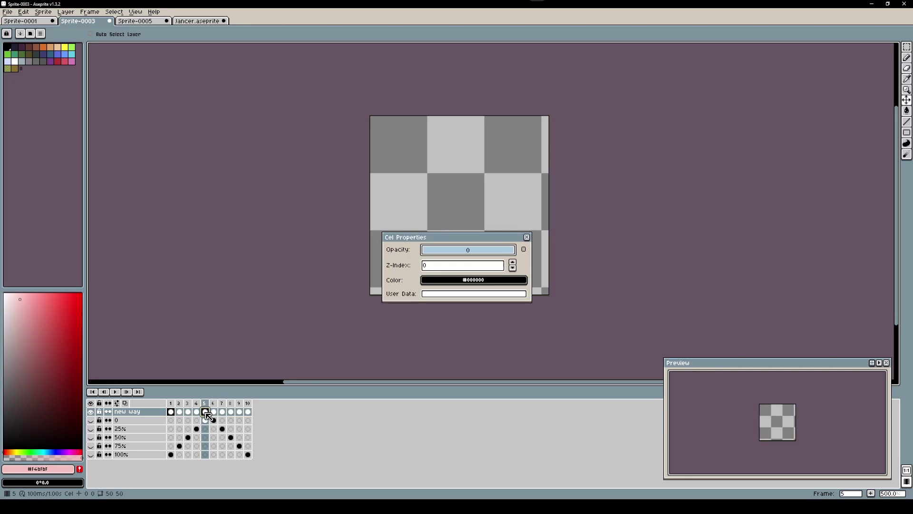
left_click(445, 280)
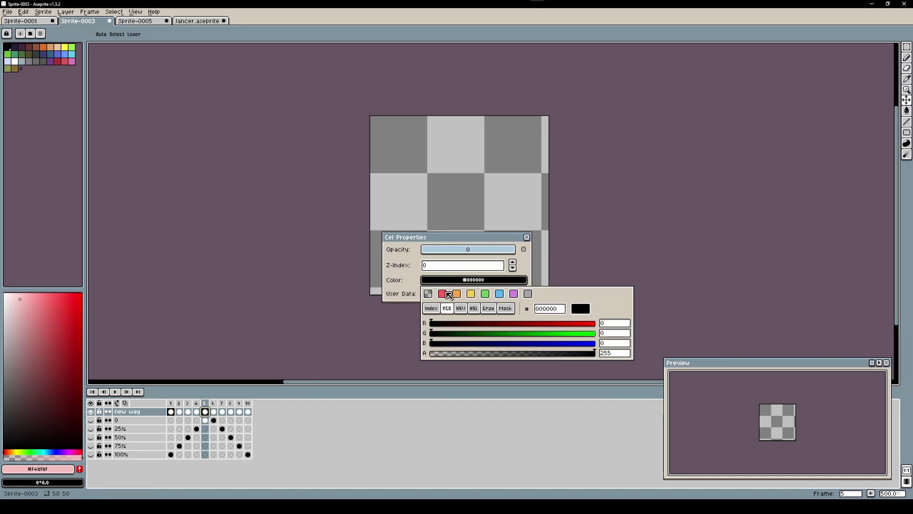
left_click(431, 308)
left_click(537, 317)
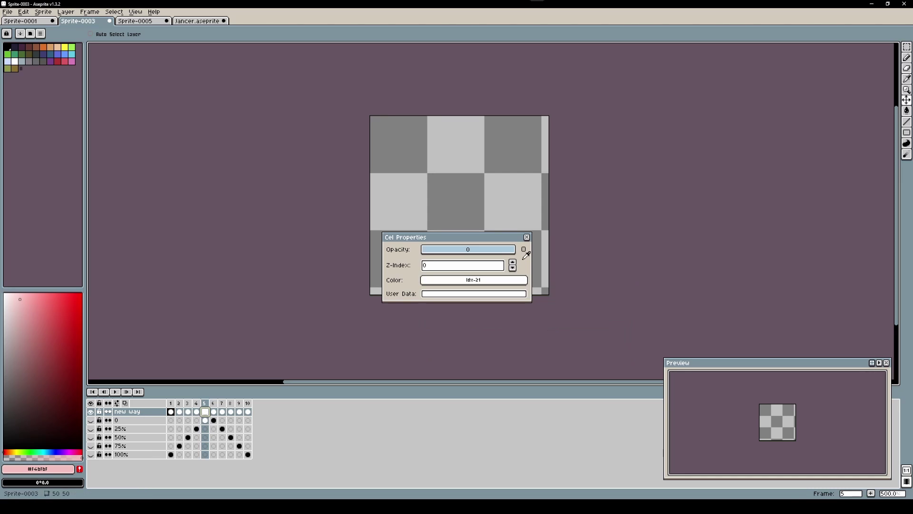
left_click(526, 237)
Step: Browse frames 10, 1 and 5, then inspect the frame 4 cel's properties
left_click(248, 412)
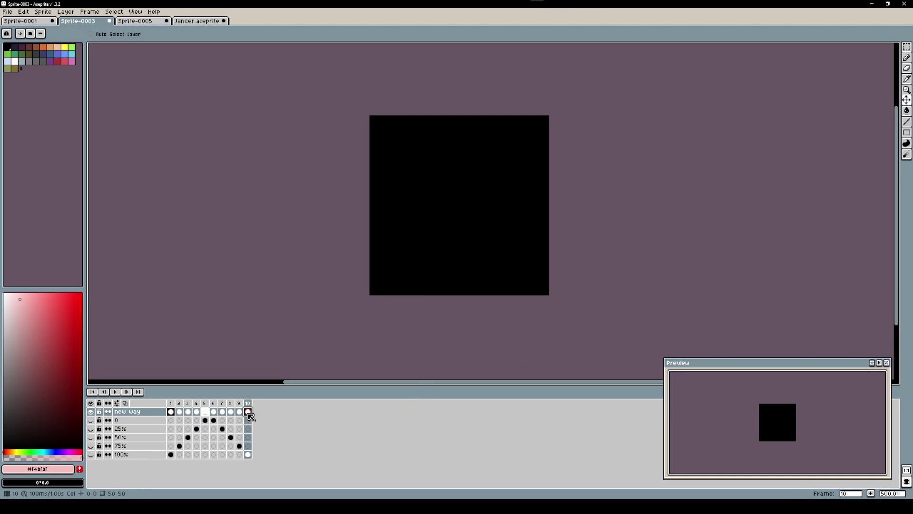
left_click(172, 412)
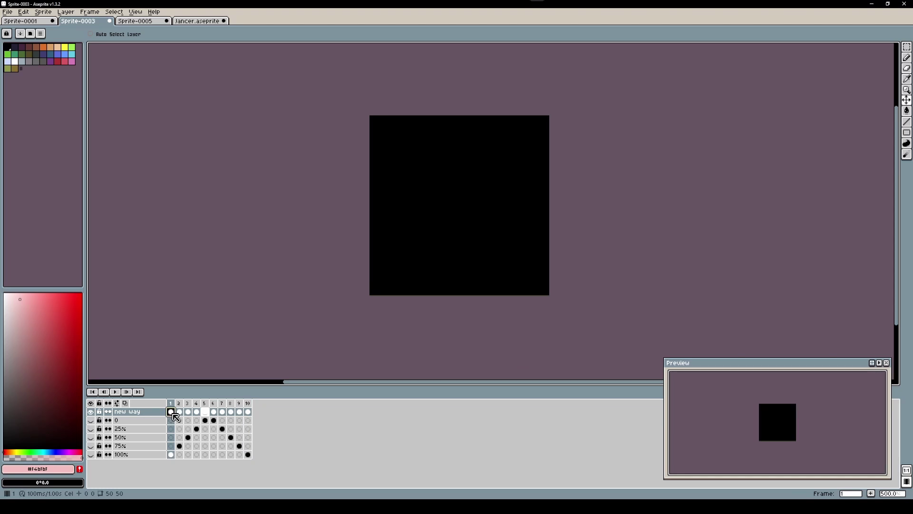
left_click(205, 415)
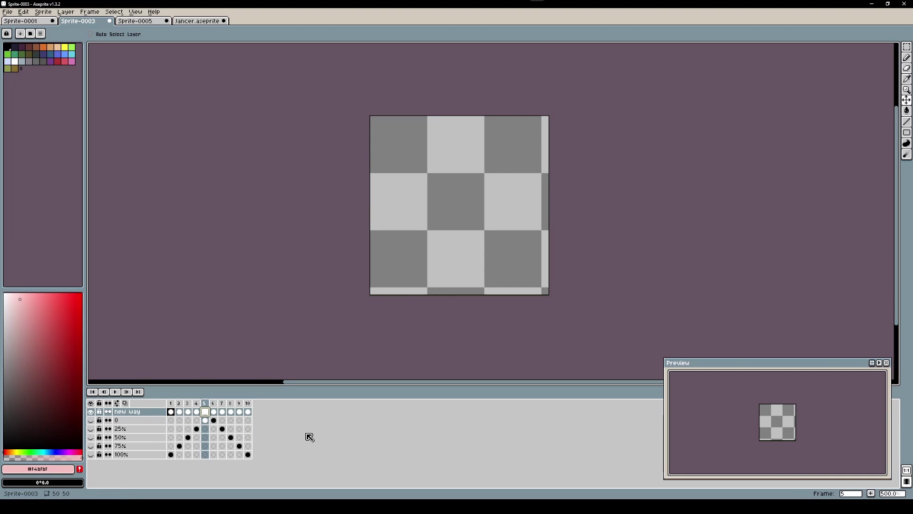
double_click(197, 411)
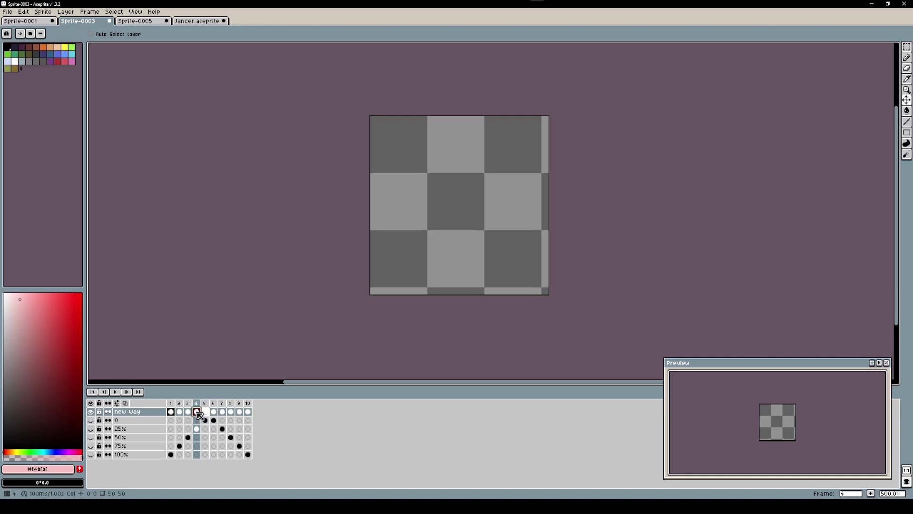
left_click(527, 237)
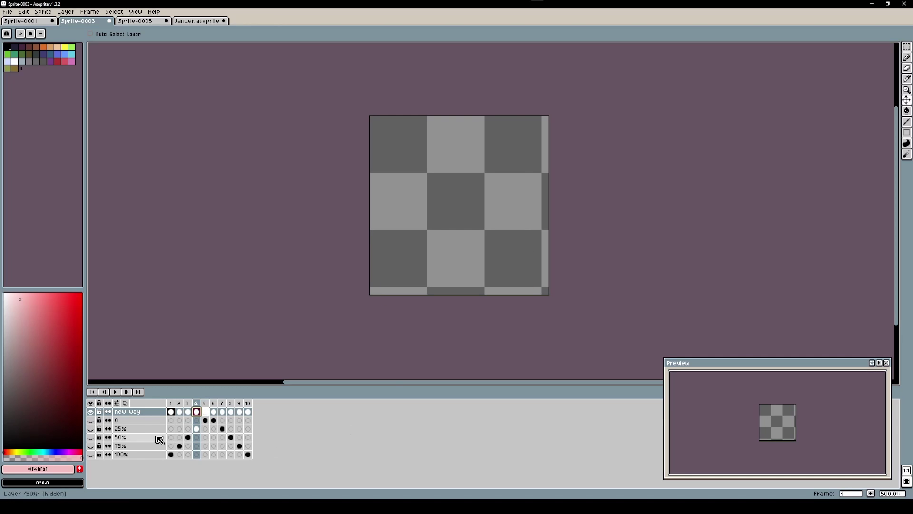
Step: Set the 'new way' layer's colour to red in its layer properties
double_click(137, 414)
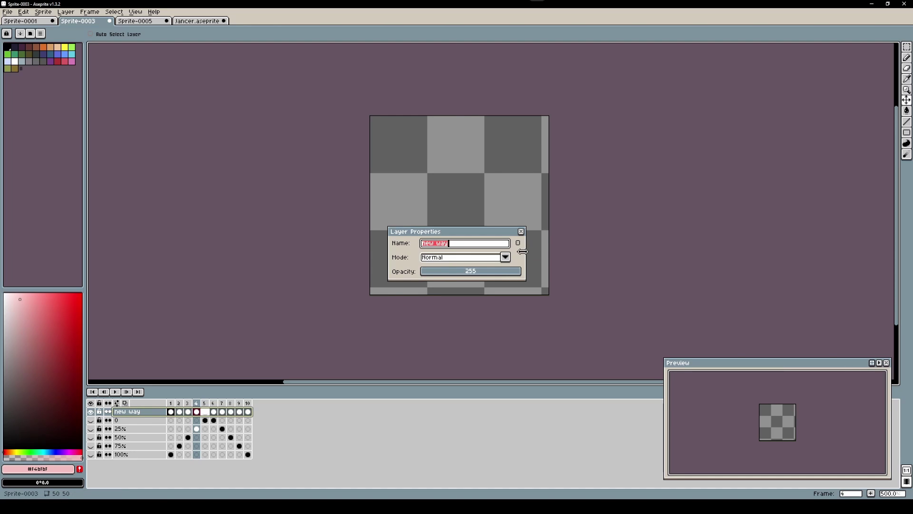
left_click(519, 243)
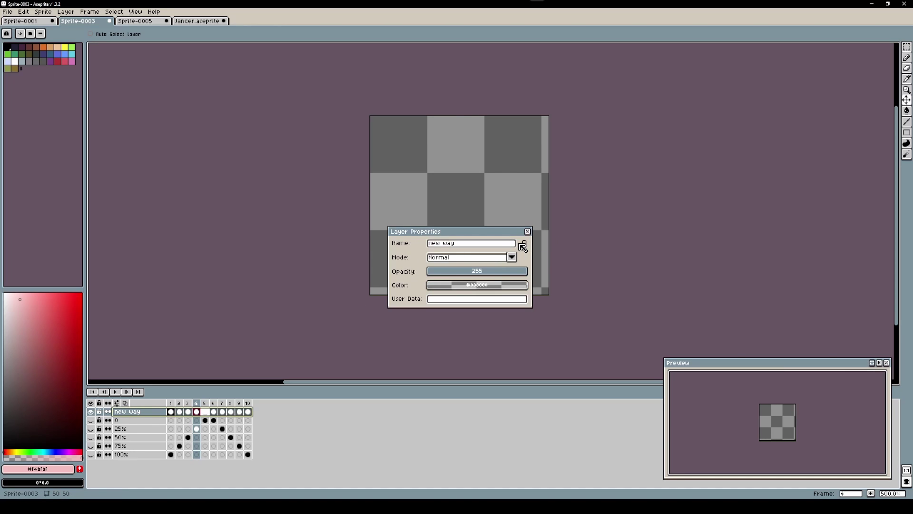
left_click(474, 285)
left_click(449, 298)
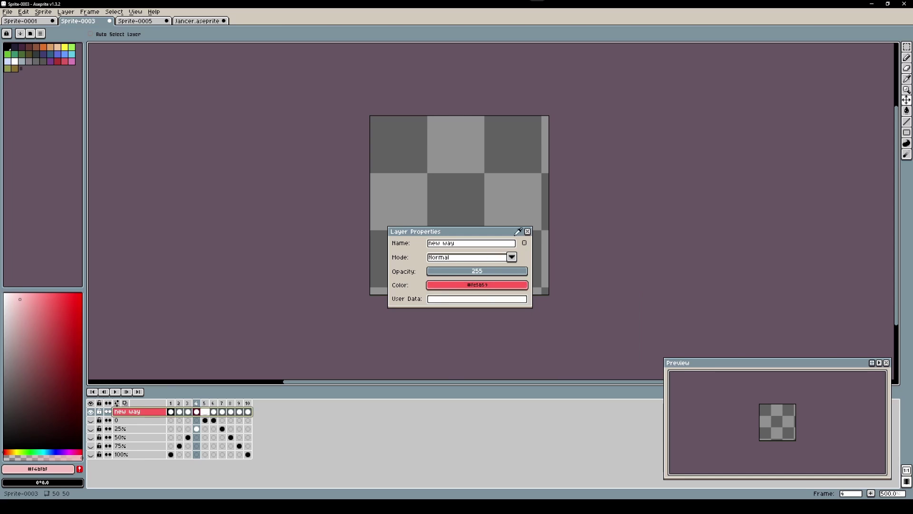
left_click(528, 232)
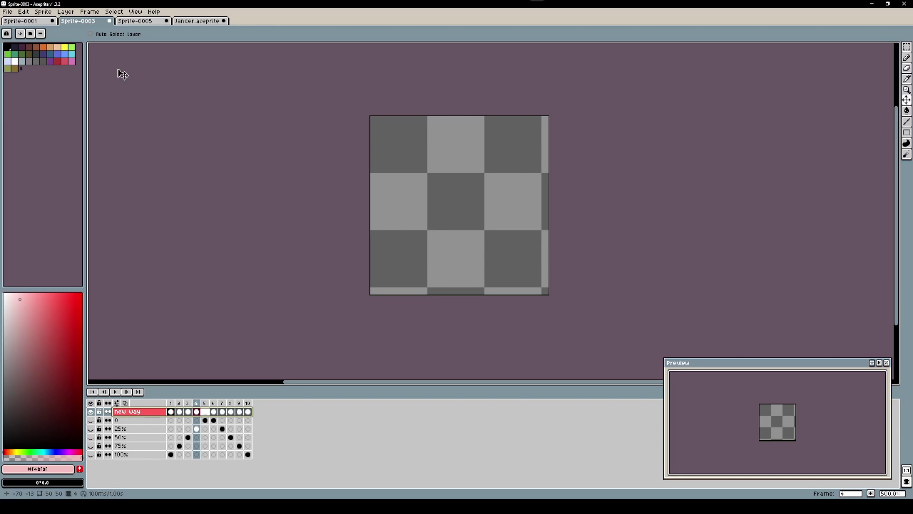
Step: Give Sprite-0003 a blue sprite colour, then switch to the Jancer.aseprite file
left_click(52, 16)
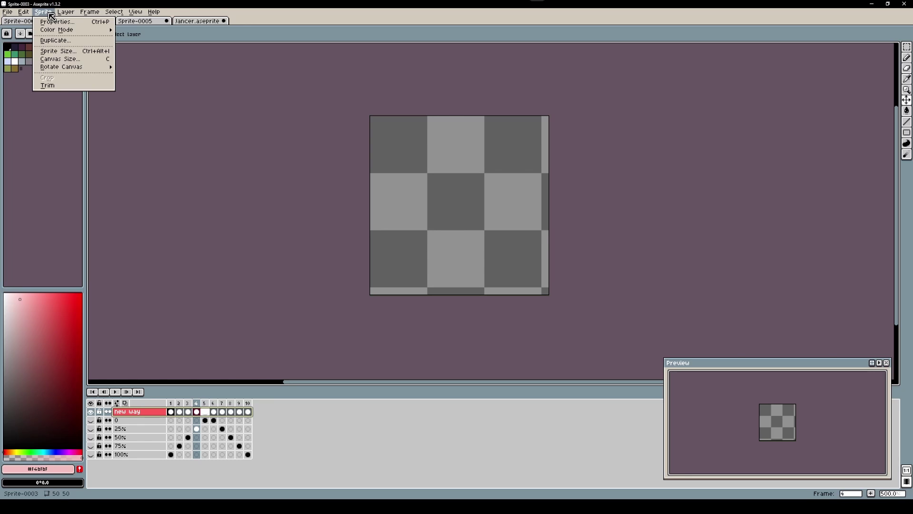
left_click(55, 22)
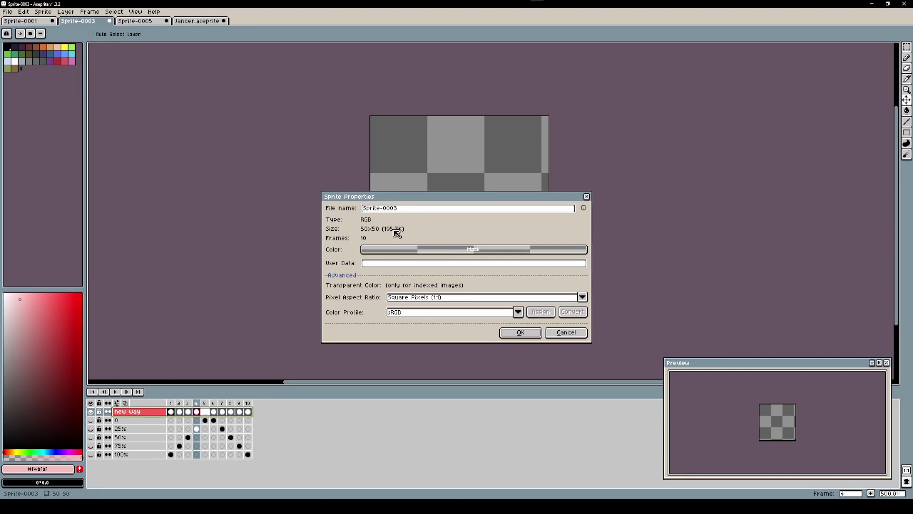
left_click(410, 248)
left_click(436, 265)
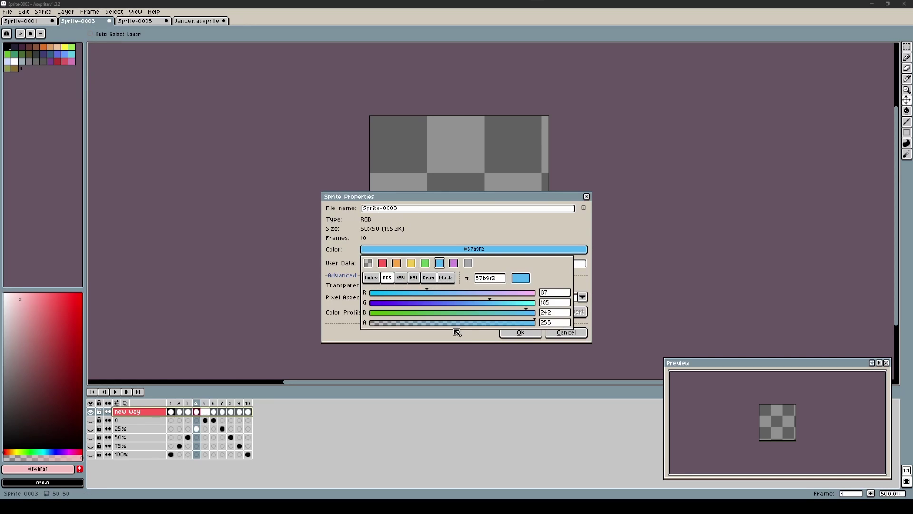
left_click(520, 333)
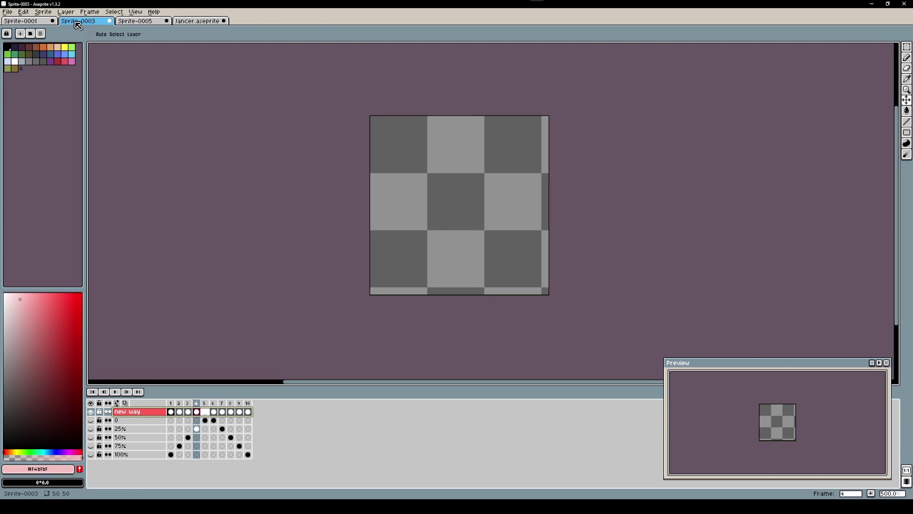
left_click(197, 21)
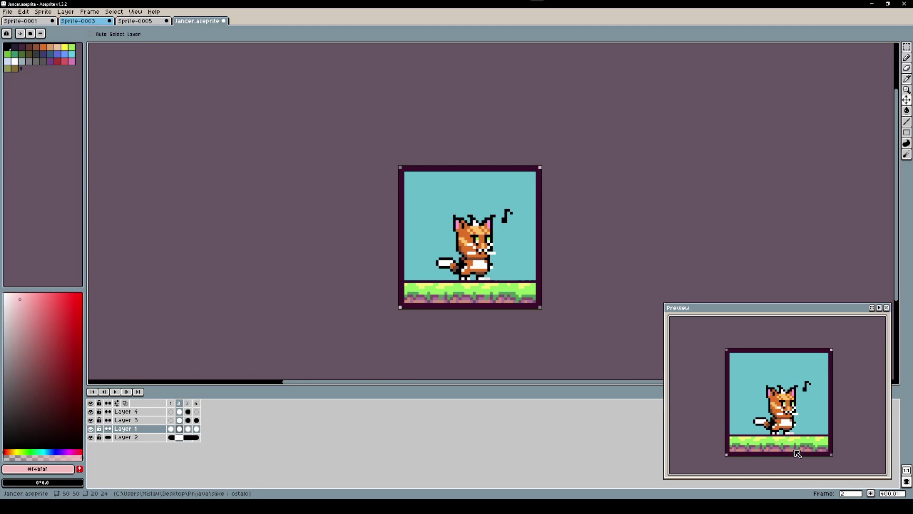
Step: Play the cat animation and hide, then reshow, the background, Layer 3 and music-note layers
key("Return")
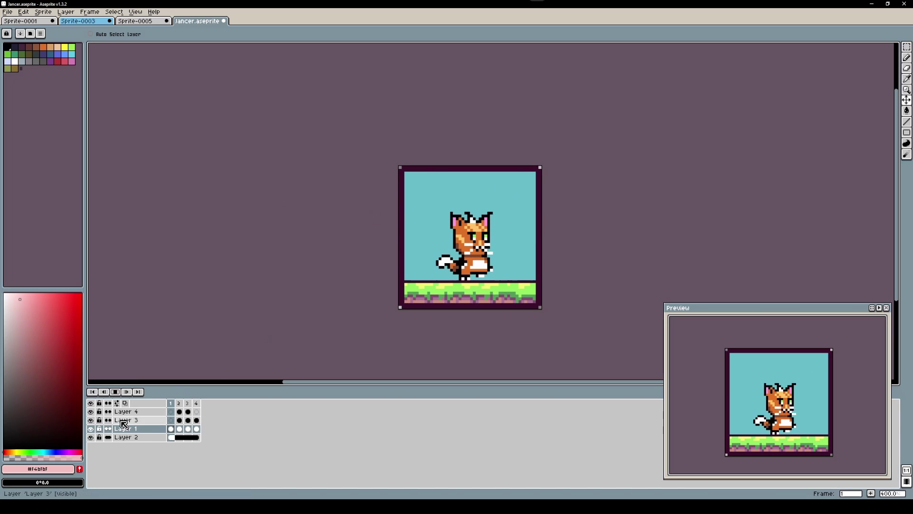
left_click(91, 437)
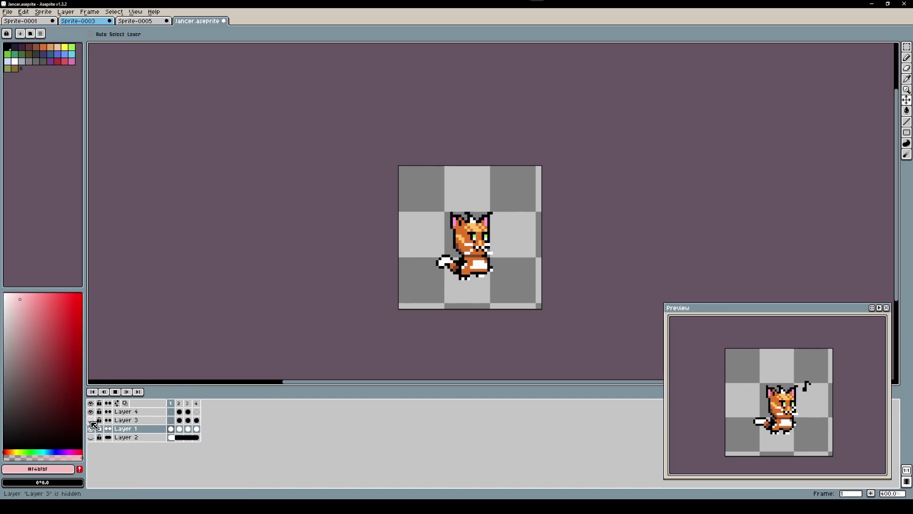
left_click(91, 420)
left_click(90, 411)
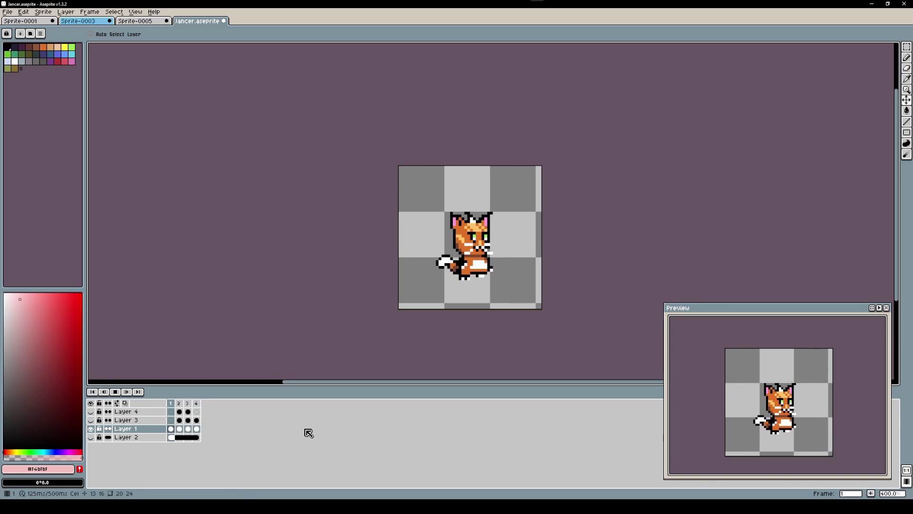
left_click(90, 412)
left_click(90, 420)
left_click(91, 437)
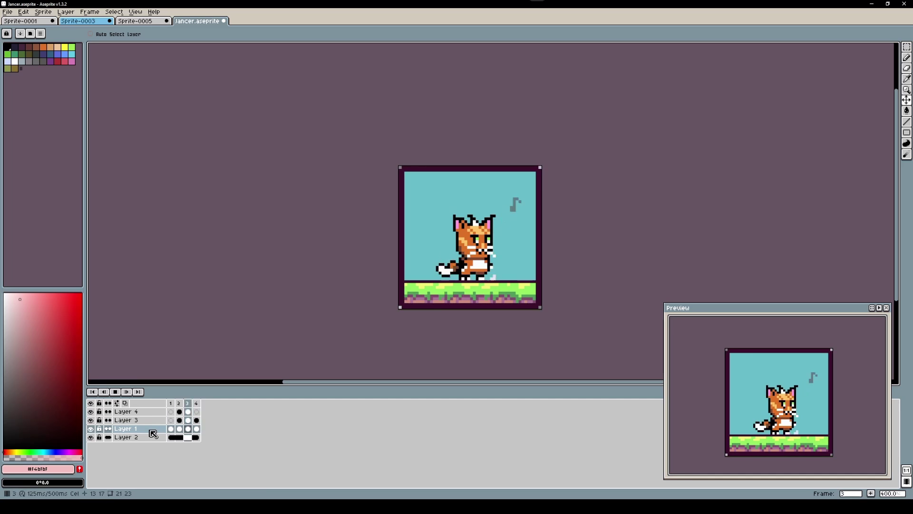
Step: Stop and replay the animation, select Layer 3, and start a new sprite
key("Return")
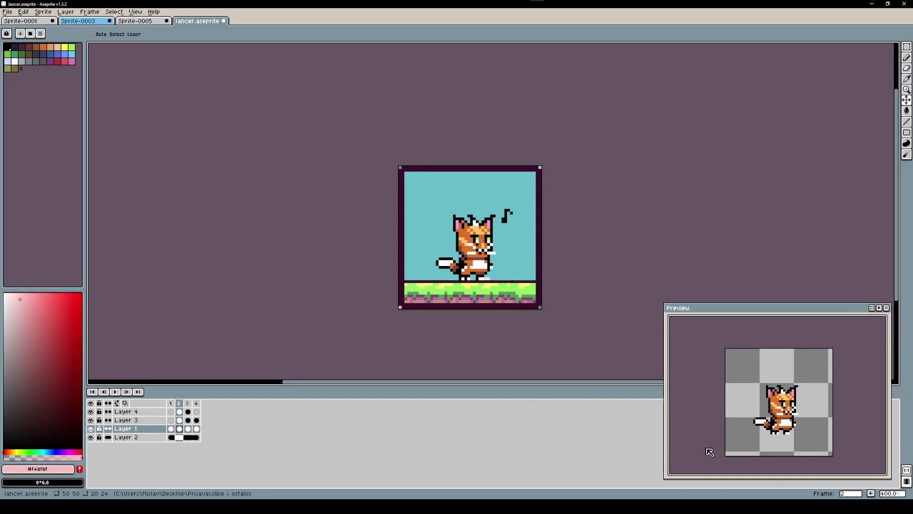
left_click(115, 392)
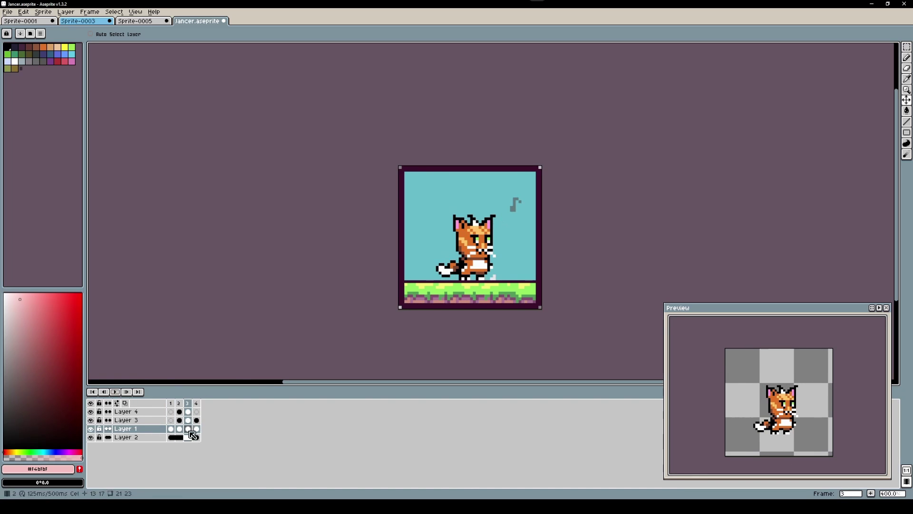
left_click(161, 420)
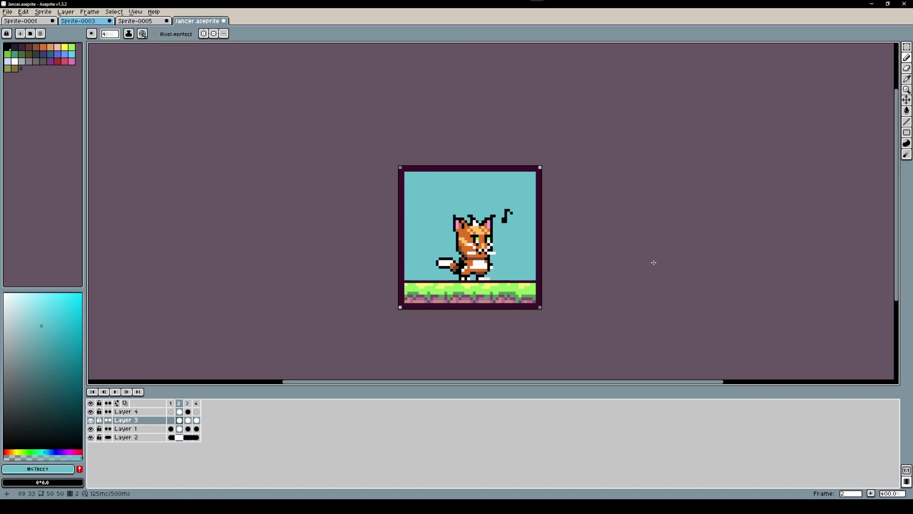
key("ctrl+n")
Step: Create the 500×500 transparent sprite and show the grid over it
left_click(440, 318)
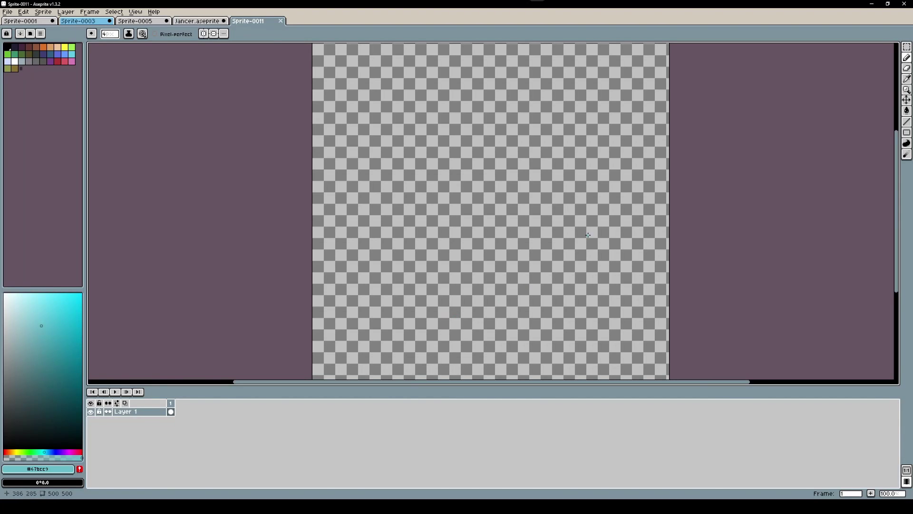
key("ctrl+apostrophe")
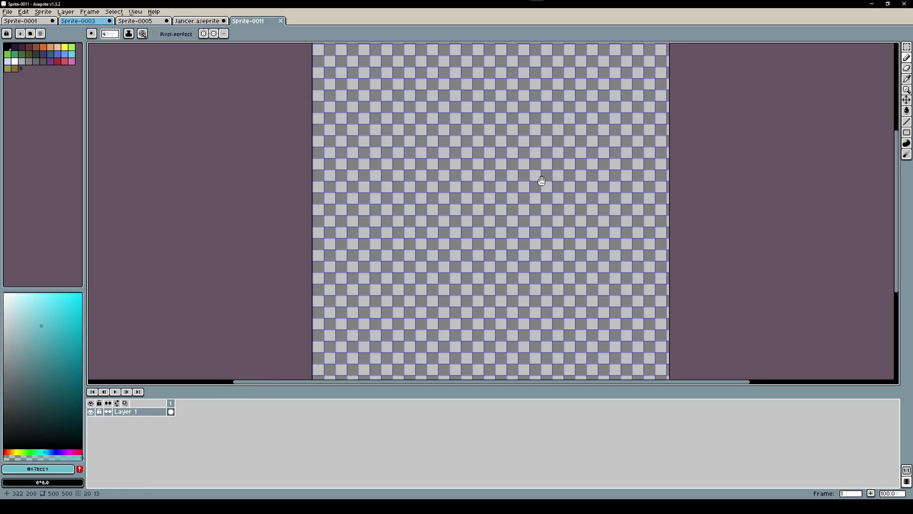
scroll(542, 181, "down", 1)
scroll(439, 163, "up", 4)
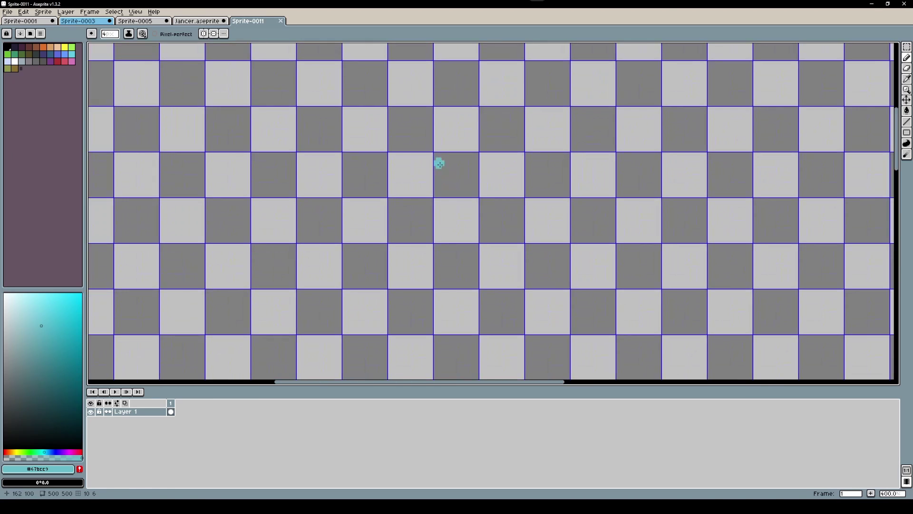
Step: Bucket-fill the canvas tan, then refill it with a darker brown
left_click(9, 452)
key("g")
left_click(247, 247)
left_click(30, 368)
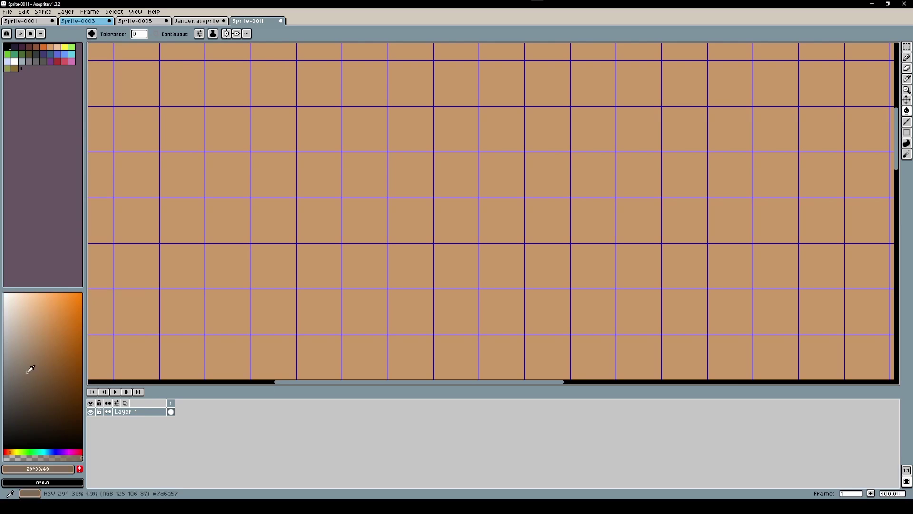
left_click(35, 380)
left_click(330, 161)
scroll(418, 228, "down", 2)
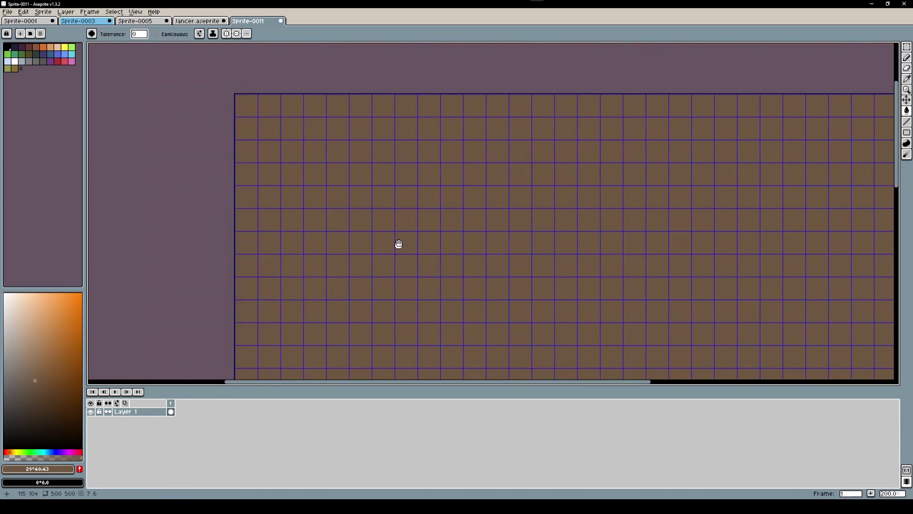
Step: Start a new tilemap layer from the Layer menu and begin typing its name
left_click(65, 12)
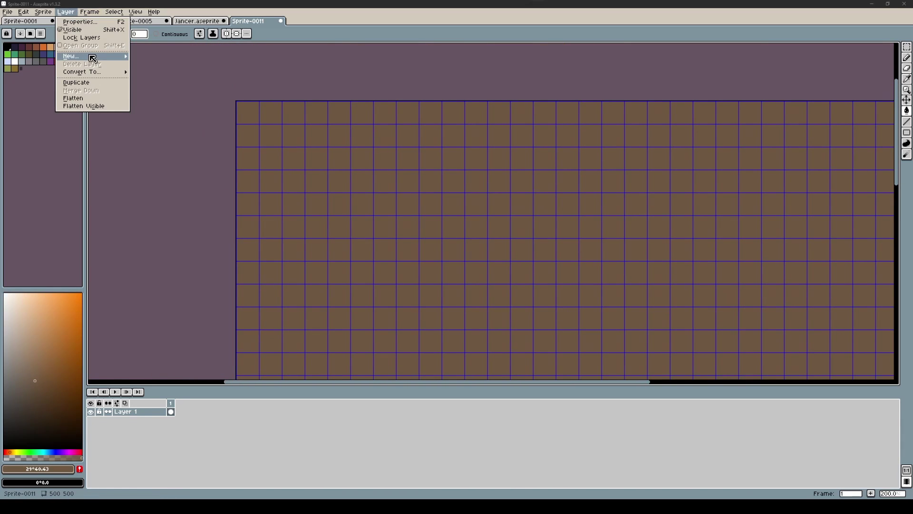
mouse_move(93, 58)
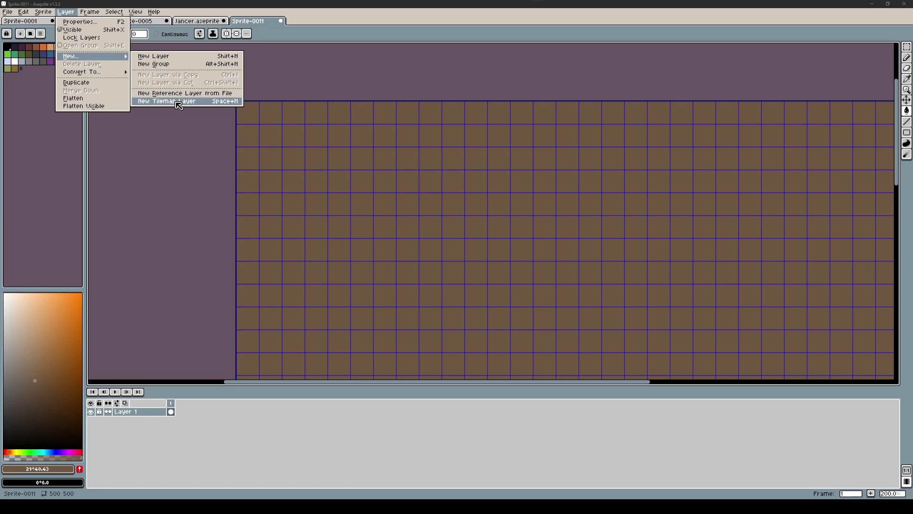
left_click(178, 101)
type("name")
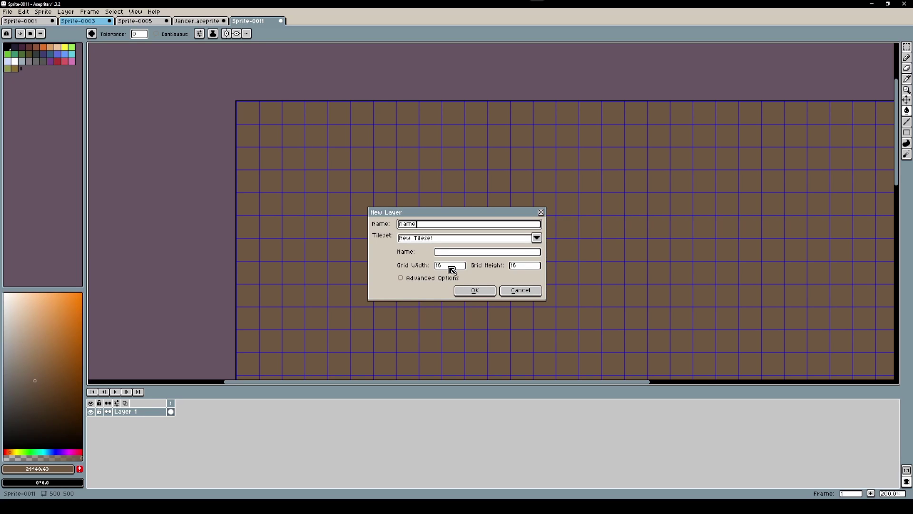
Step: Confirm the tilemap layer with a 16×16 tileset, then try the tile/colour toggle and Manual, Auto, Stack modes
left_click(469, 290)
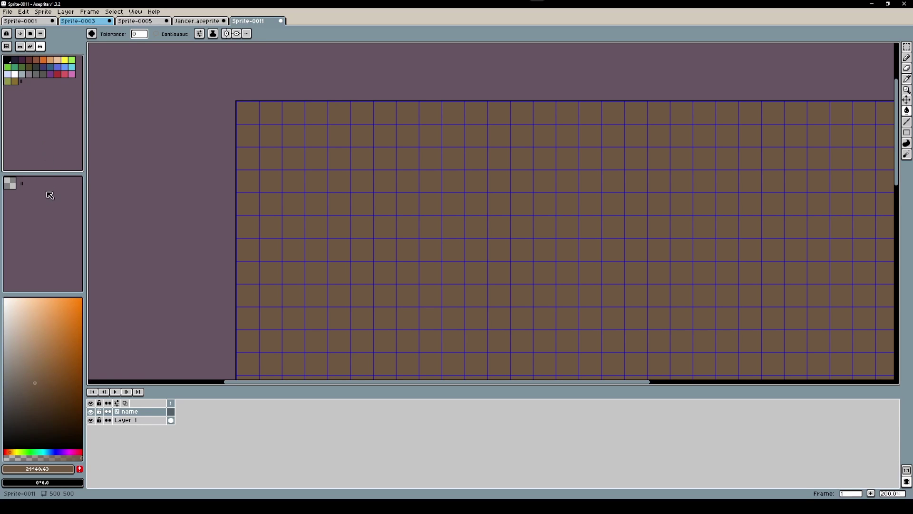
left_click(53, 231)
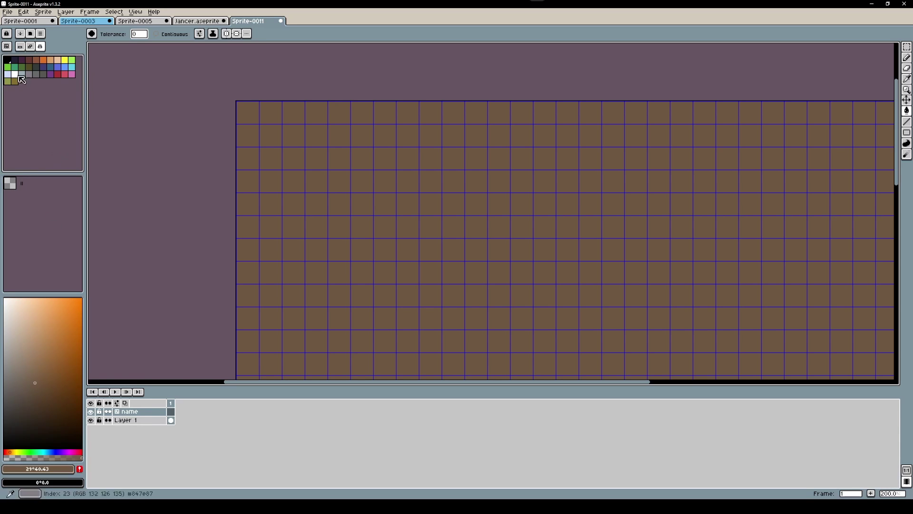
left_click(50, 144)
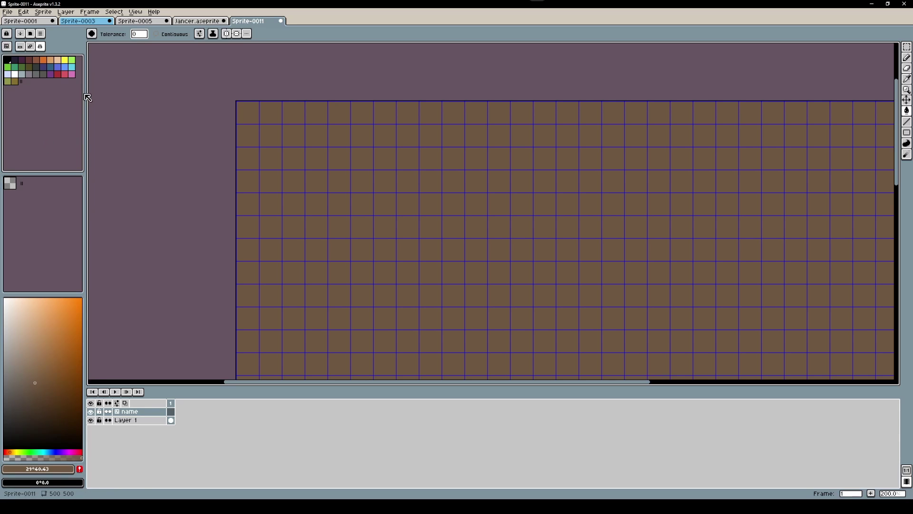
left_click(23, 48)
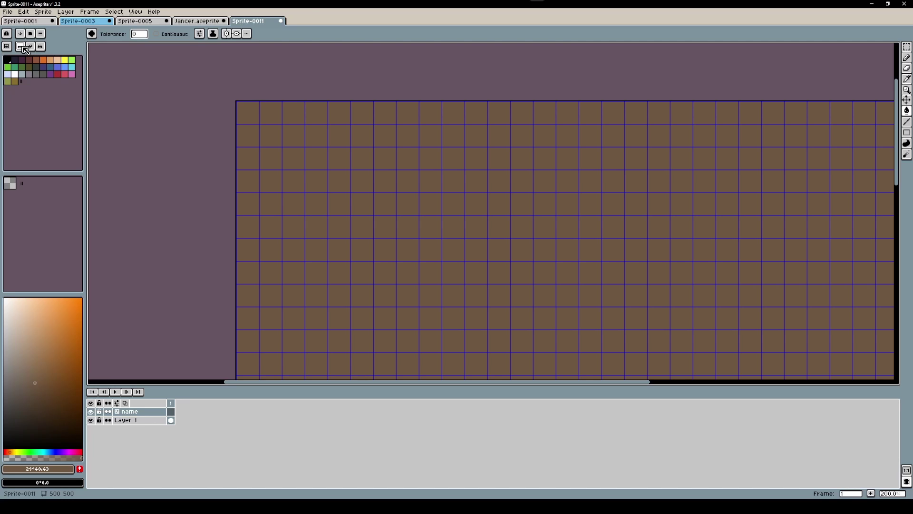
left_click(31, 47)
left_click(39, 47)
Step: Pencil light green grass strokes onto the tilemap, undoing two false starts, and add a round bump
left_click_drag(461, 289, 417, 249)
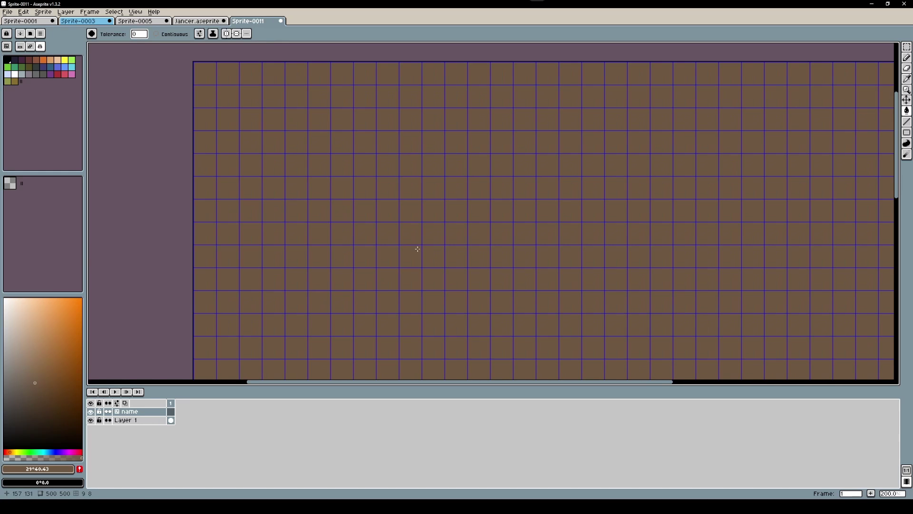
left_click(72, 61)
key("b")
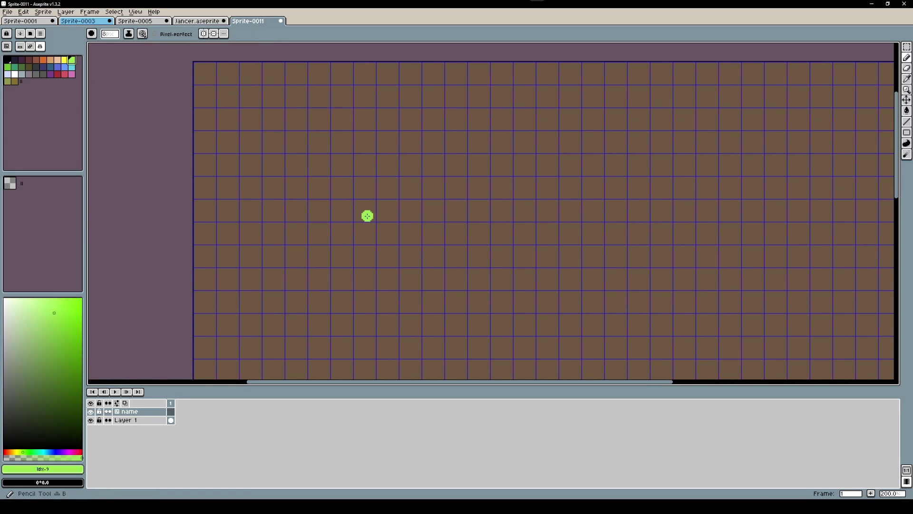
scroll(366, 217, "up", 3)
mouse_move(324, 158)
left_mouse_down()
mouse_move(323, 290)
mouse_move(458, 291)
mouse_move(455, 161)
mouse_move(352, 255)
mouse_move(404, 200)
mouse_move(424, 252)
left_mouse_up()
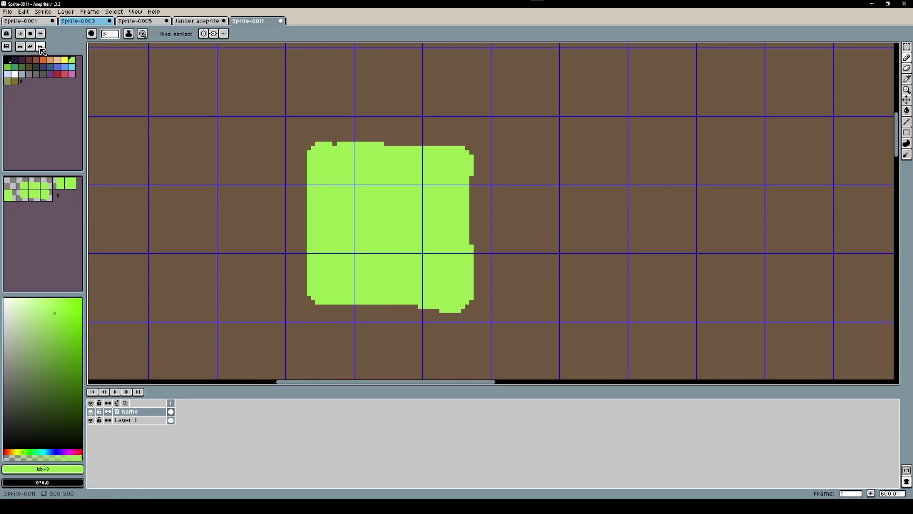
left_click(23, 48)
key("ctrl+z")
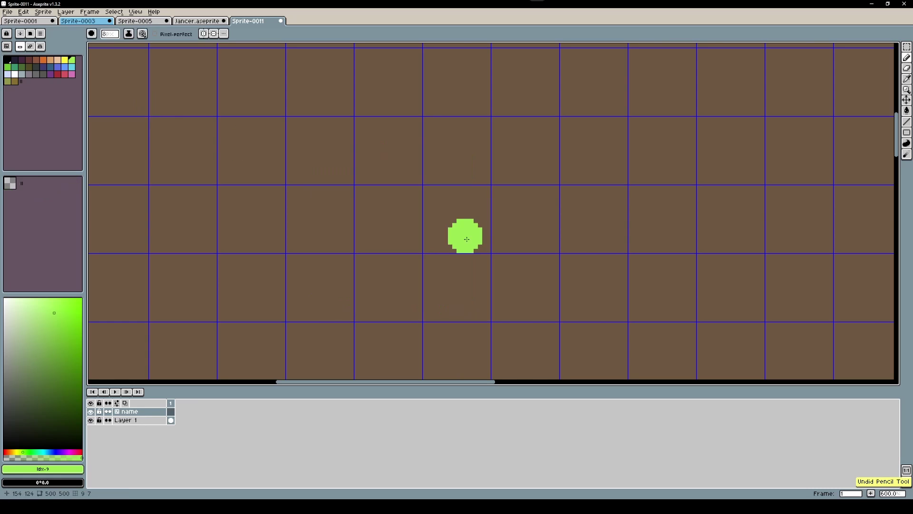
mouse_move(341, 193)
left_mouse_down()
mouse_move(366, 266)
mouse_move(550, 266)
left_mouse_up()
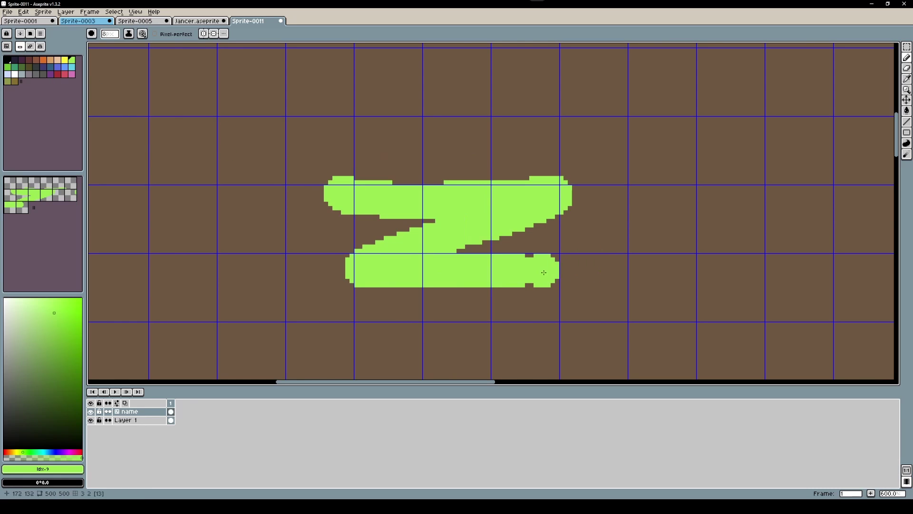
key("ctrl+z")
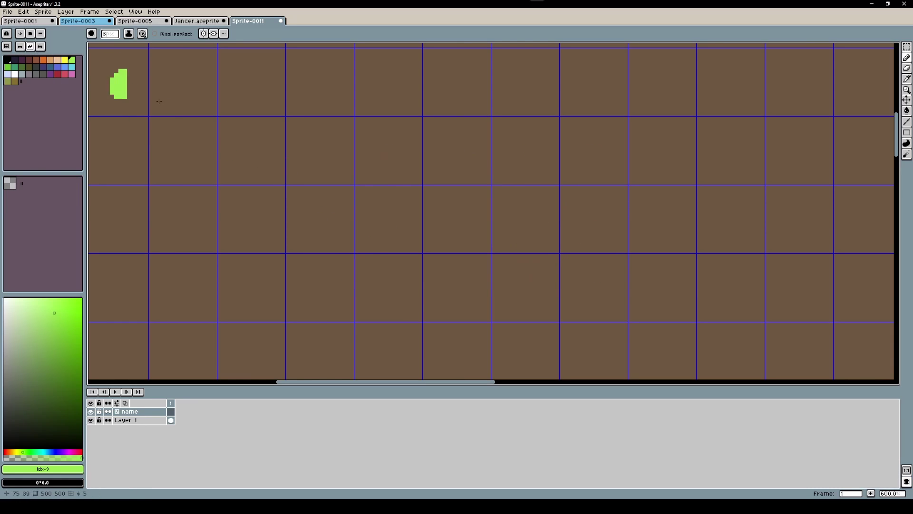
mouse_move(399, 158)
left_mouse_down()
mouse_move(405, 287)
mouse_move(519, 290)
mouse_move(531, 182)
mouse_move(387, 170)
mouse_move(474, 248)
mouse_move(424, 242)
mouse_move(528, 252)
left_mouse_up()
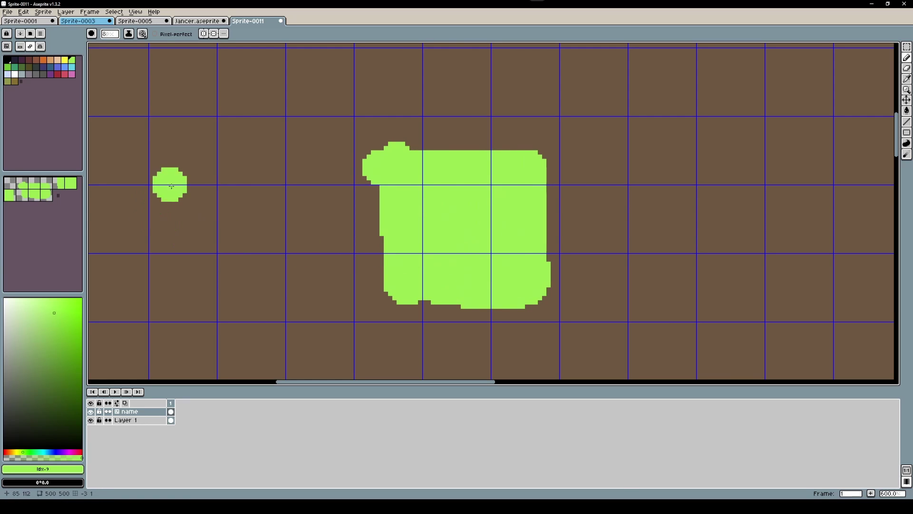
left_click(534, 162)
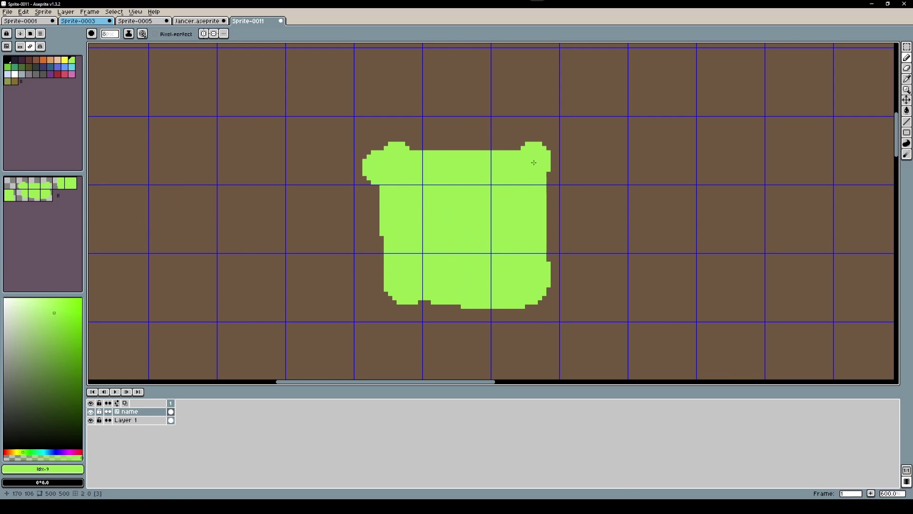
left_click(22, 48)
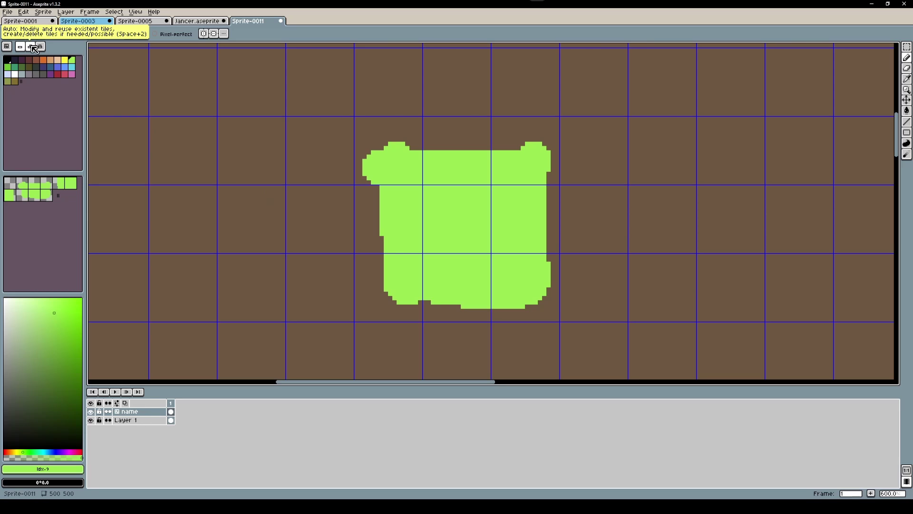
left_click(34, 48)
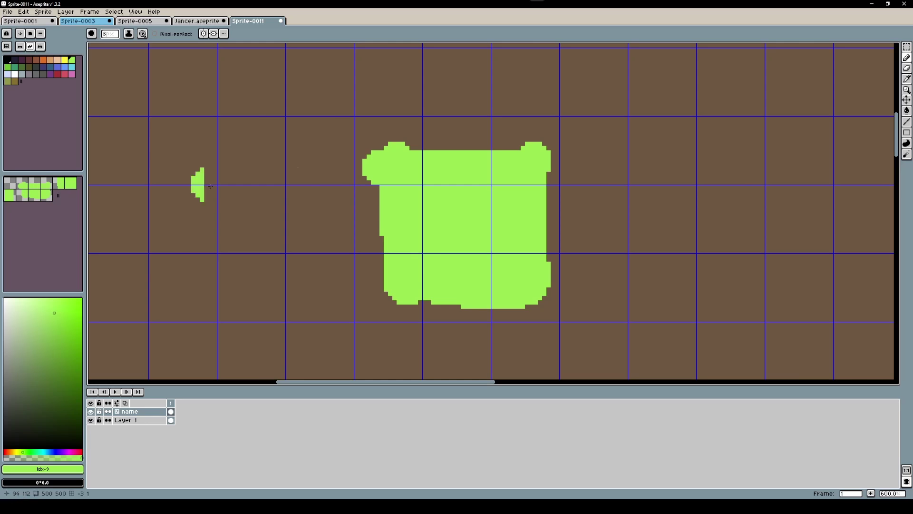
Step: Add a top bump to the blob and fill its interior with darker green, undoing a stray stroke
left_click(452, 153)
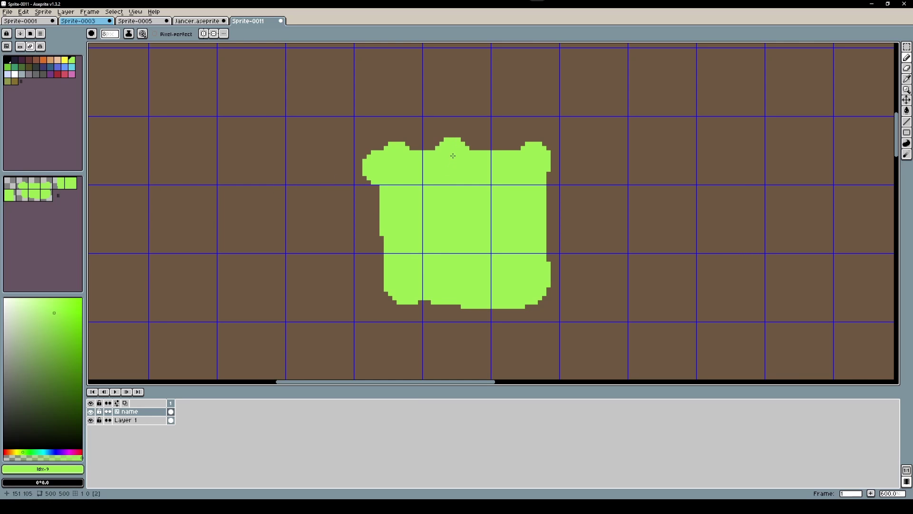
left_click(469, 152)
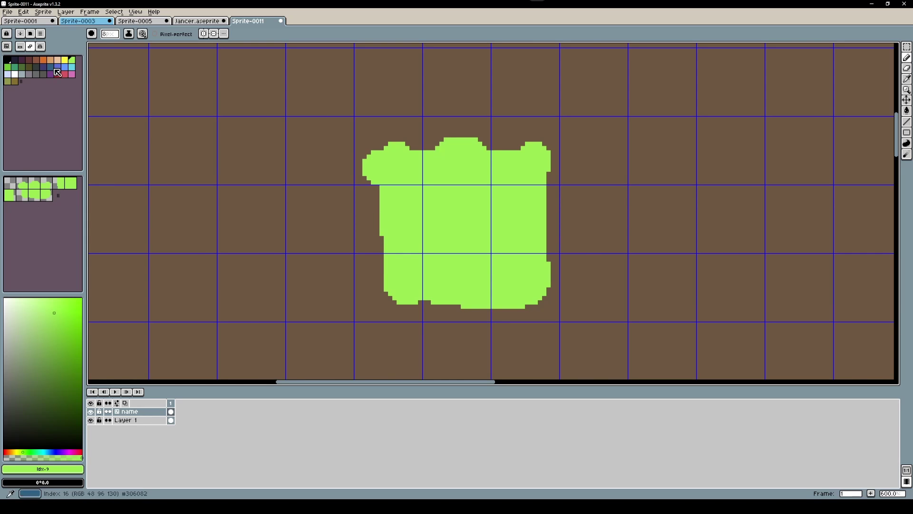
left_click(8, 67)
mouse_move(417, 197)
left_mouse_down()
mouse_move(469, 183)
mouse_move(504, 201)
mouse_move(504, 260)
mouse_move(422, 247)
mouse_move(443, 228)
mouse_move(474, 233)
left_mouse_up()
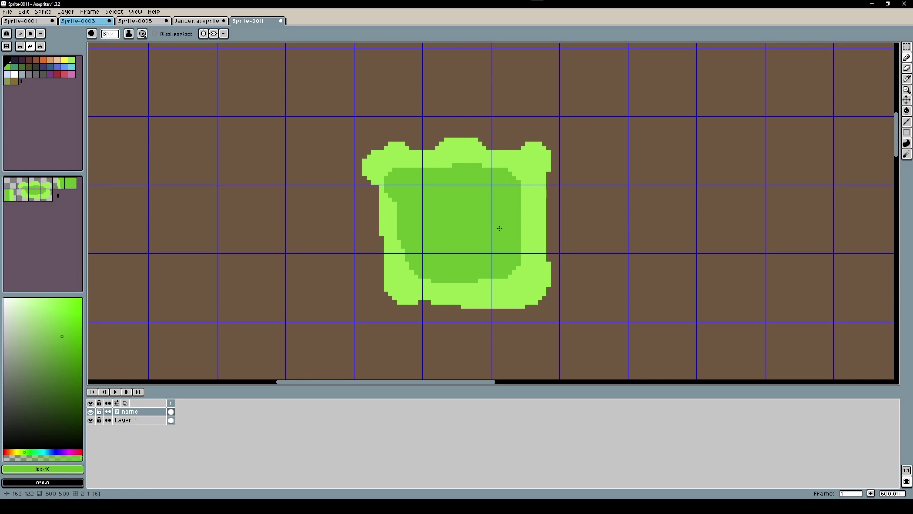
left_click_drag(675, 210, 686, 278)
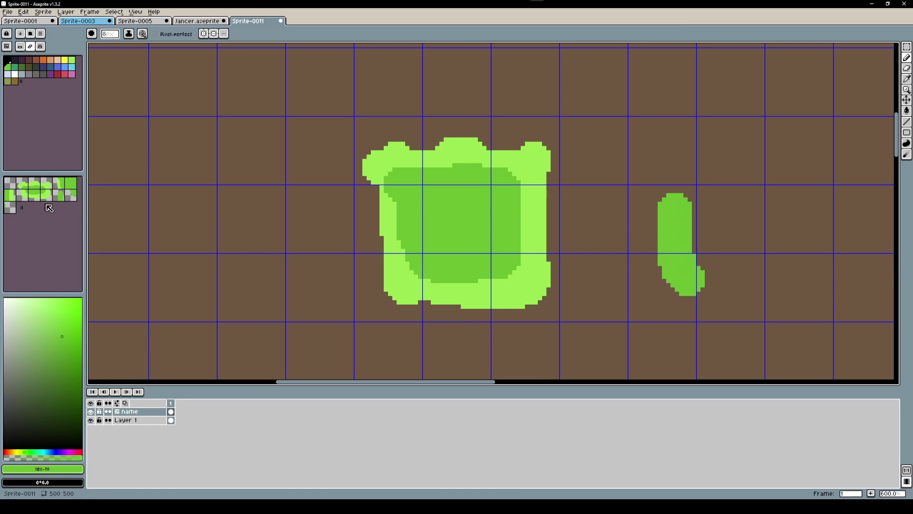
key("ctrl+z")
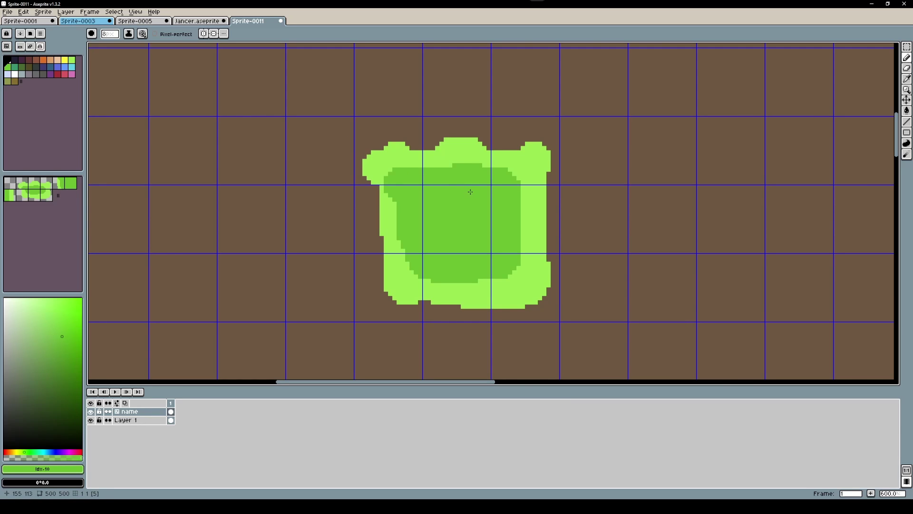
Step: Extend the darker green into the middle bump, then stamp teal spots inside the blob
left_click_drag(455, 208, 459, 170)
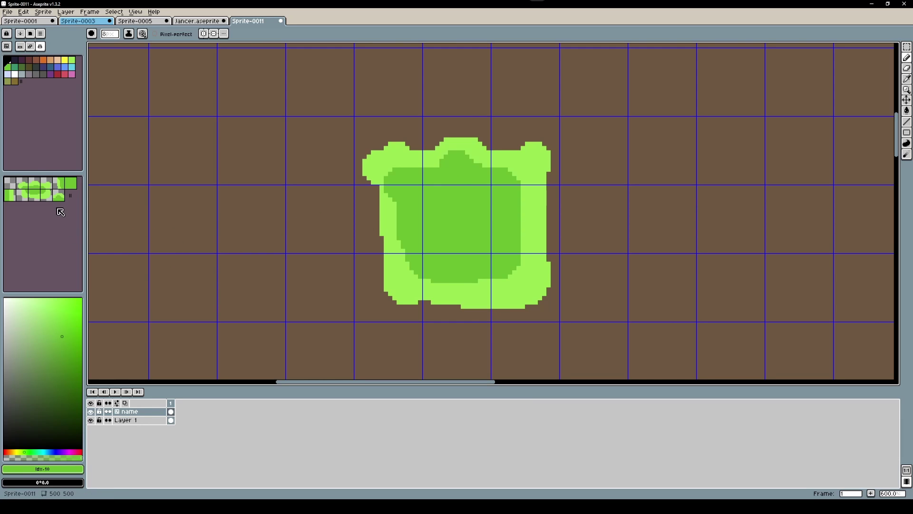
scroll(473, 240, "up", 1)
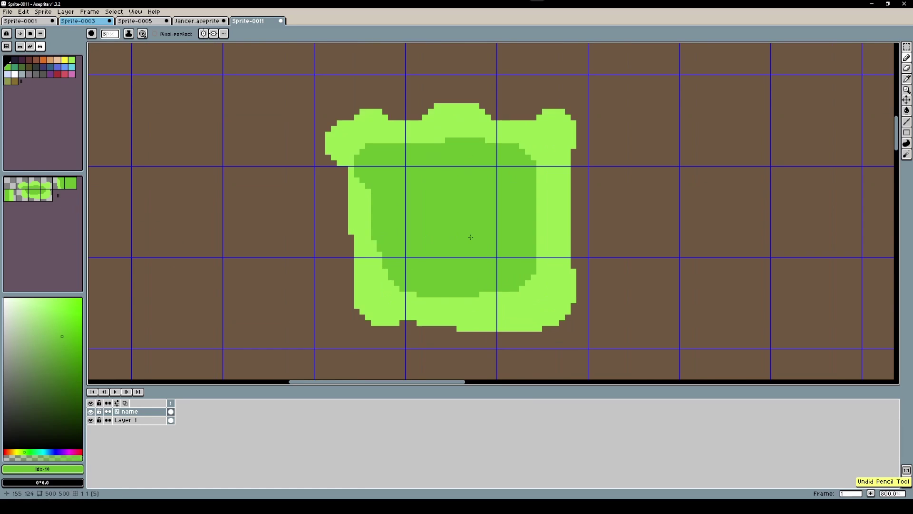
key("0")
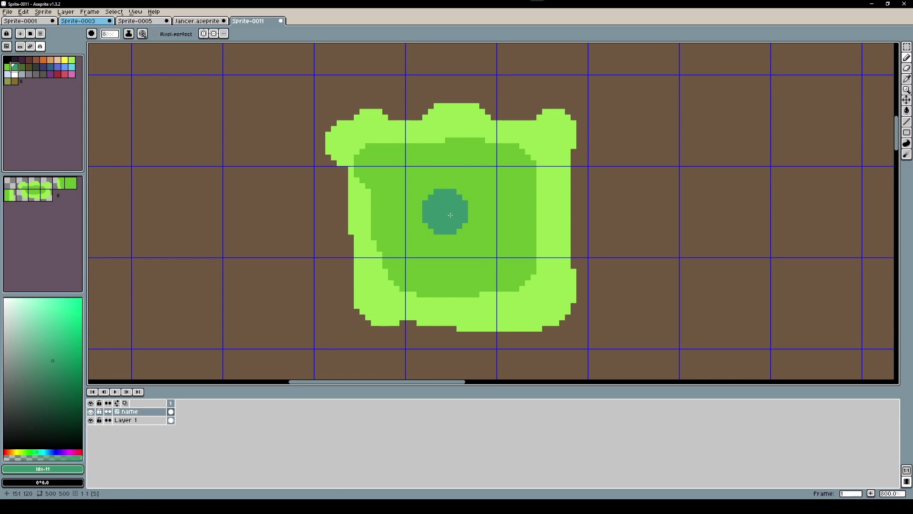
left_click(451, 211)
left_click(387, 253)
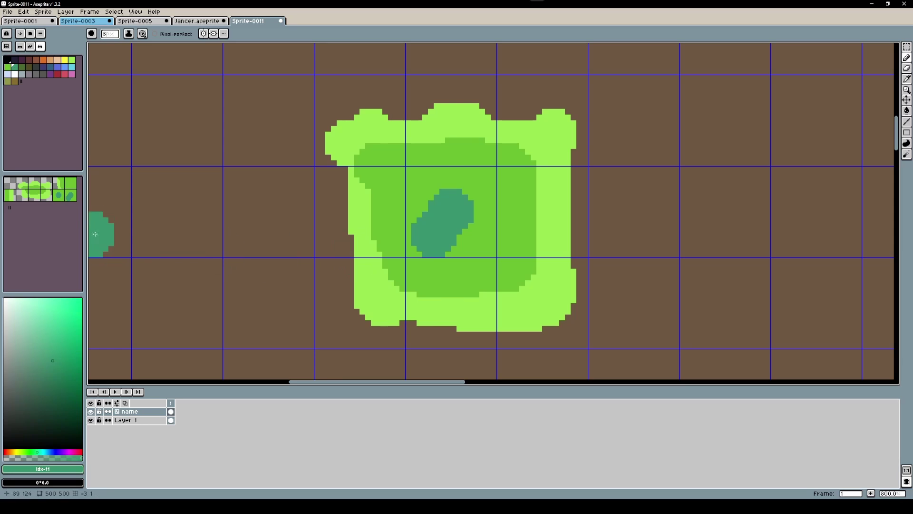
left_click(439, 200)
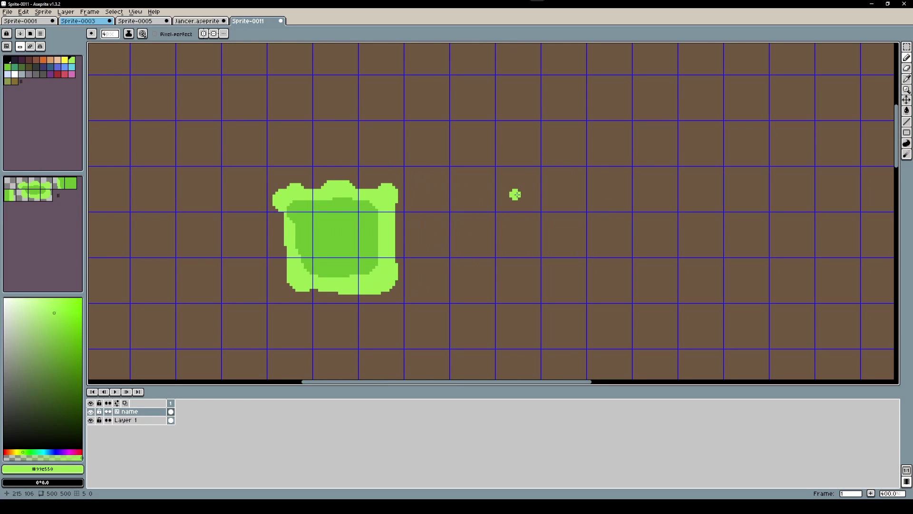
Step: Switch to tile mode and stamp a row of three grass tiles right of the blob
left_click_drag(477, 204, 547, 196)
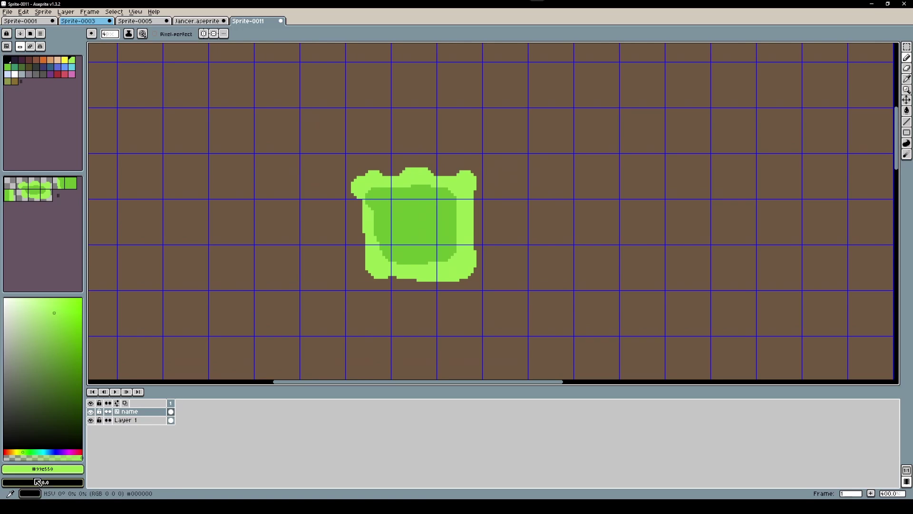
left_click(7, 46)
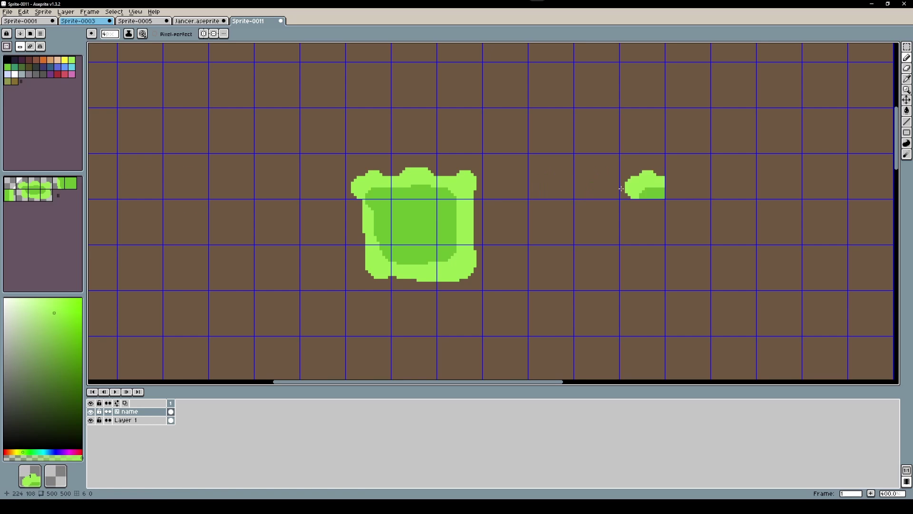
left_click(598, 184)
left_click(642, 184)
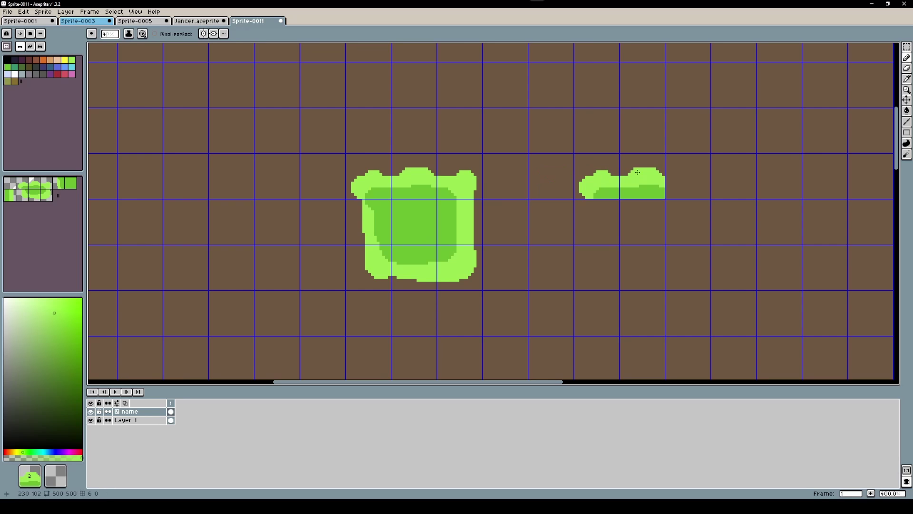
key("]")
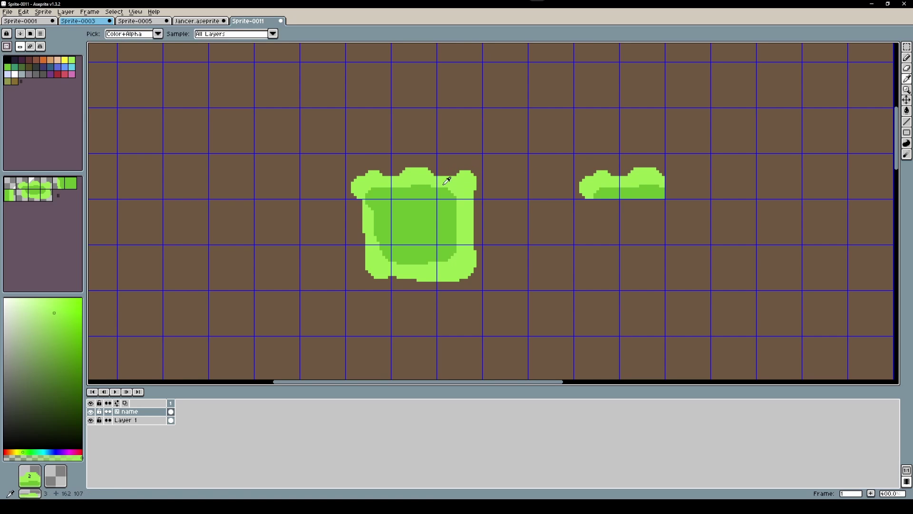
left_click(706, 184)
key("]")
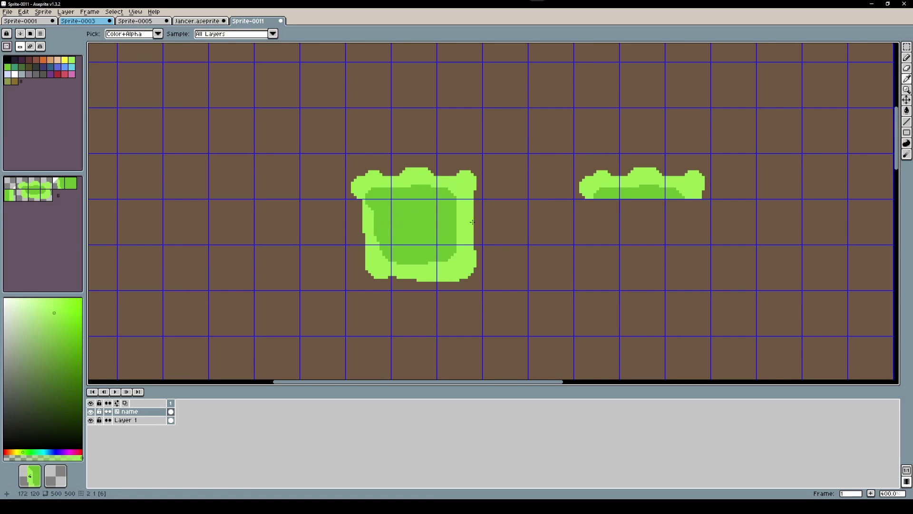
Step: Paint three tile columns down from the top row, picking the column tile with Alt
left_click_drag(598, 219, 599, 356)
scroll(650, 222, "right", 4)
scroll(650, 222, "down", 2)
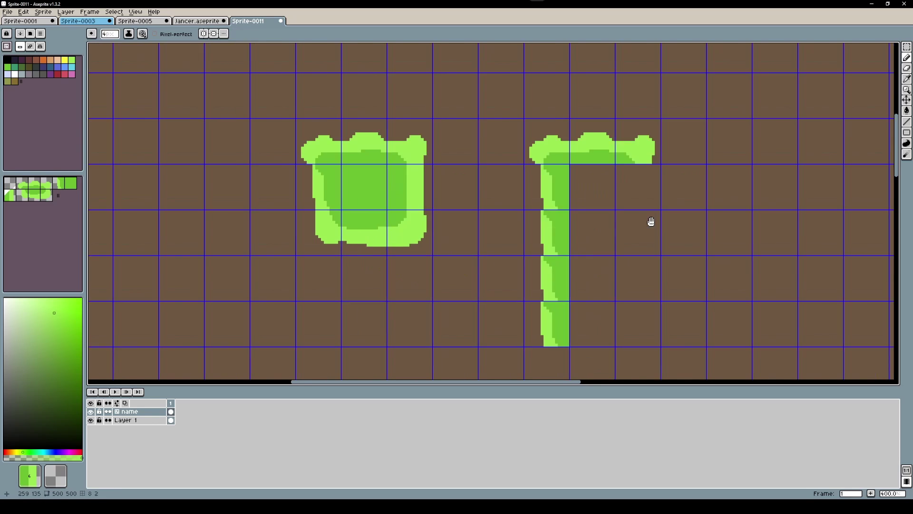
left_click_drag(593, 161, 580, 276)
key("alt")
left_click(580, 277, "alt")
left_click_drag(552, 165, 550, 286)
Step: Toggle the tile grid off and on, then return to drawing pixels
scroll(628, 190, "up", 1)
scroll(634, 208, "right", 1)
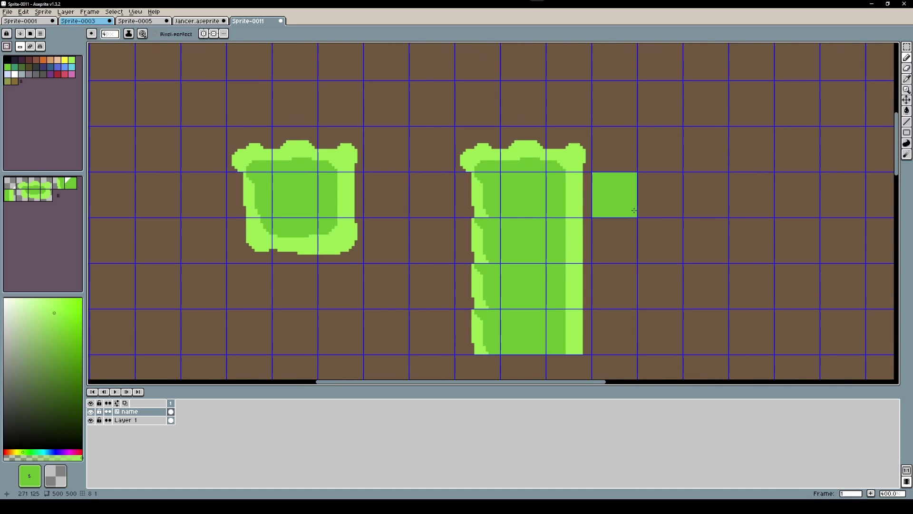
key("Tab")
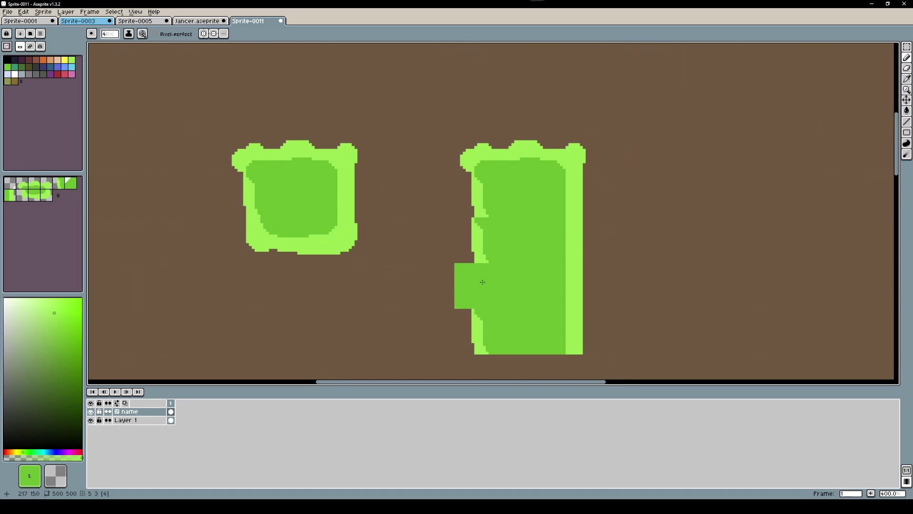
key("Tab")
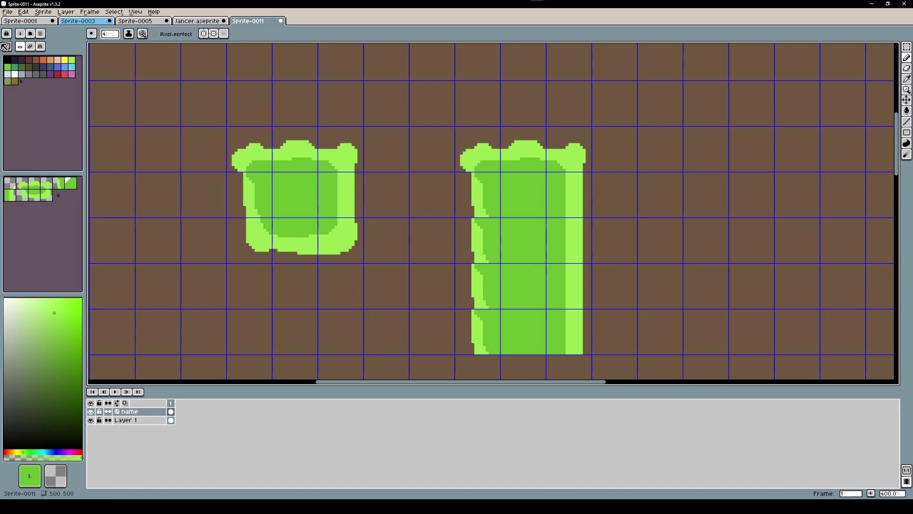
left_click(8, 48)
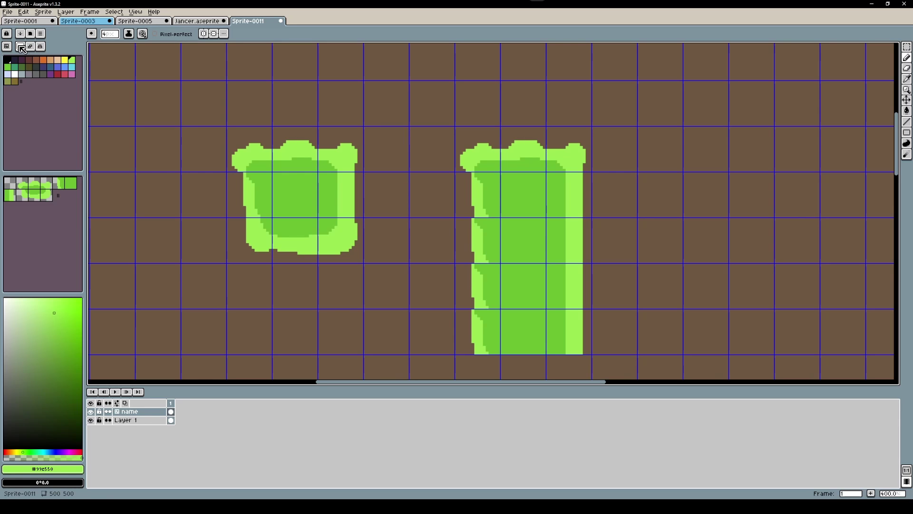
Step: Widen the light green edge on the column's left side, then hide the grid with Ctrl+'
scroll(481, 228, "up", 2)
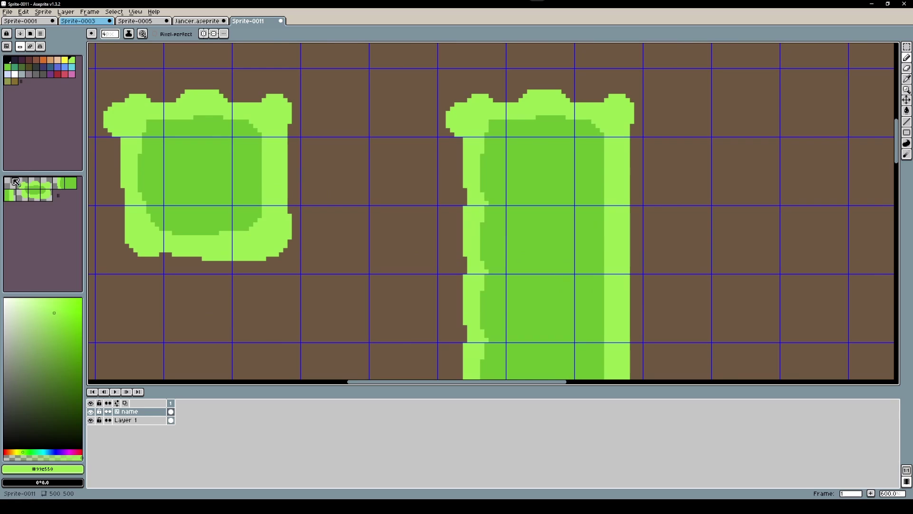
scroll(465, 222, "down", 2)
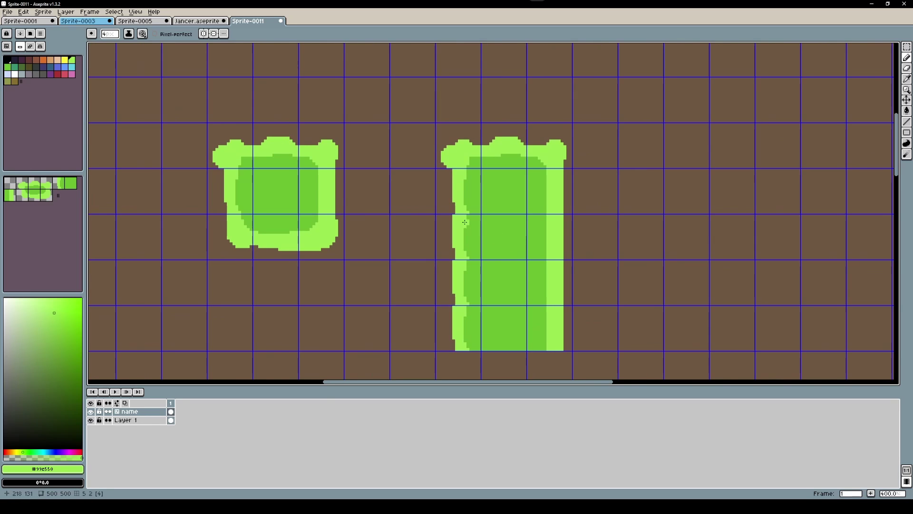
left_click_drag(467, 223, 467, 250)
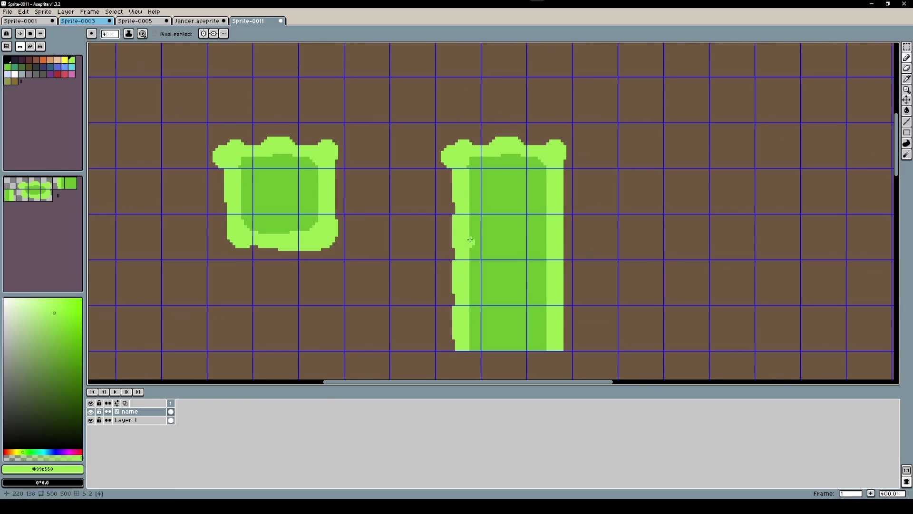
key("ctrl+apostrophe")
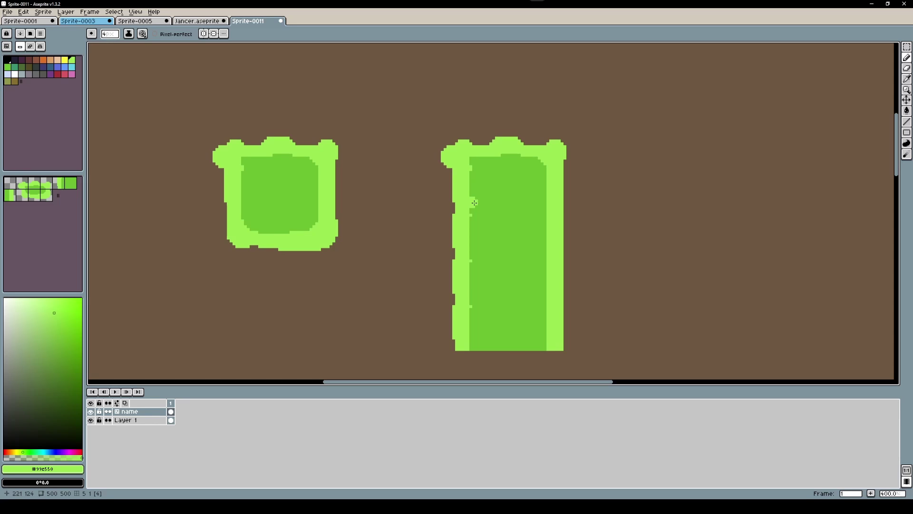